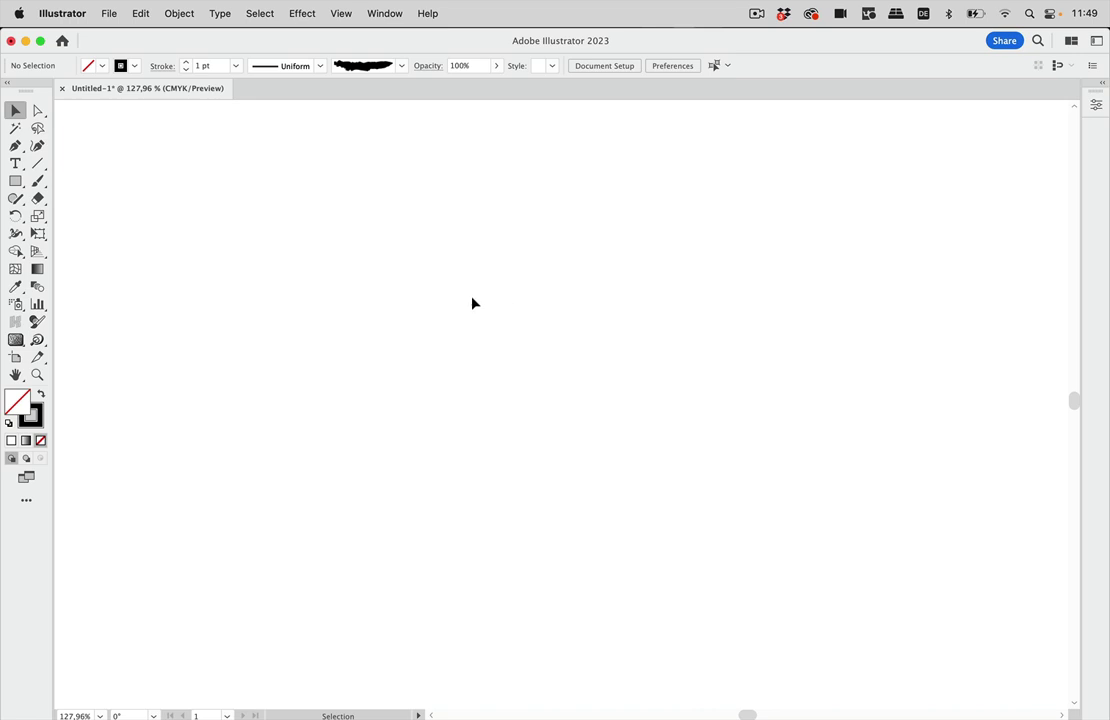
Draw a square rectangle near the artboard's top left, then return to the Selection tool.
{"action": "left_click", "coordinate": [15, 181]}
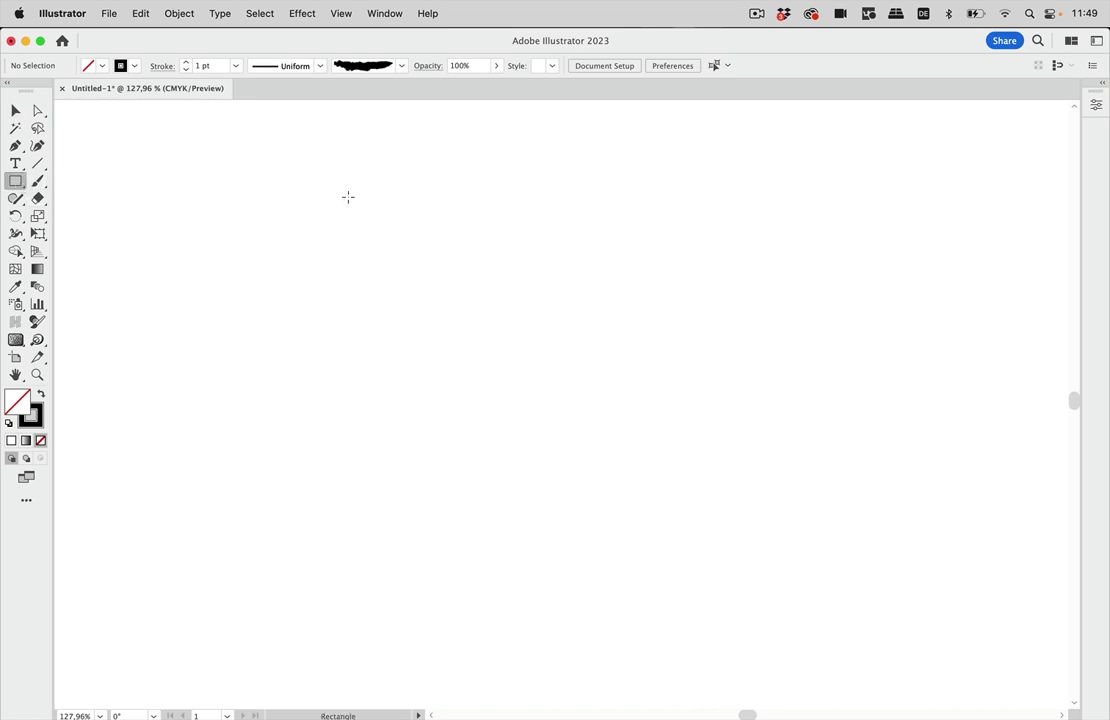
{"action": "left_click_drag", "start_coordinate": [364, 176], "coordinate": [498, 295]}
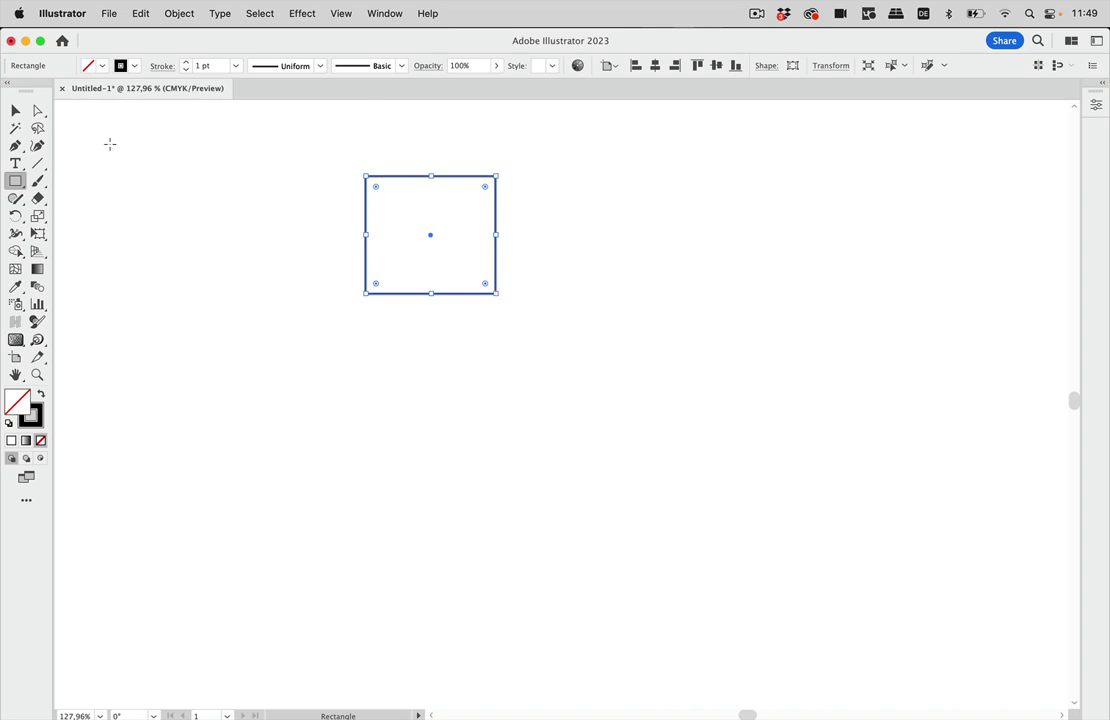
{"action": "left_click", "coordinate": [17, 111]}
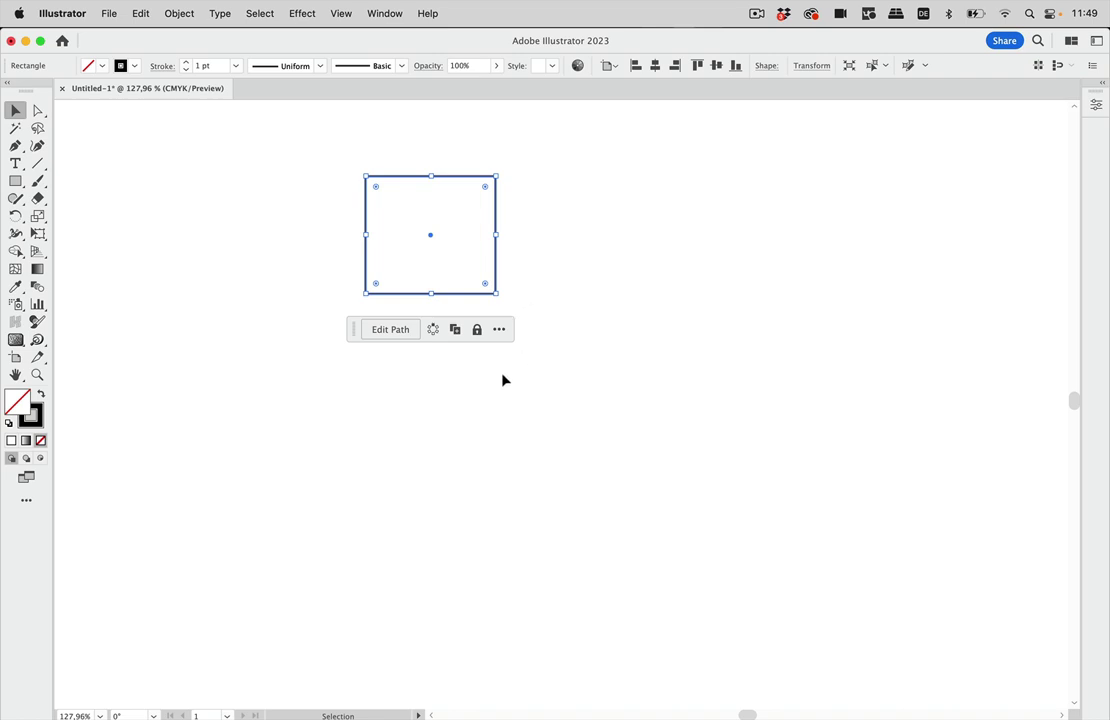
{"action": "left_click", "coordinate": [433, 337]}
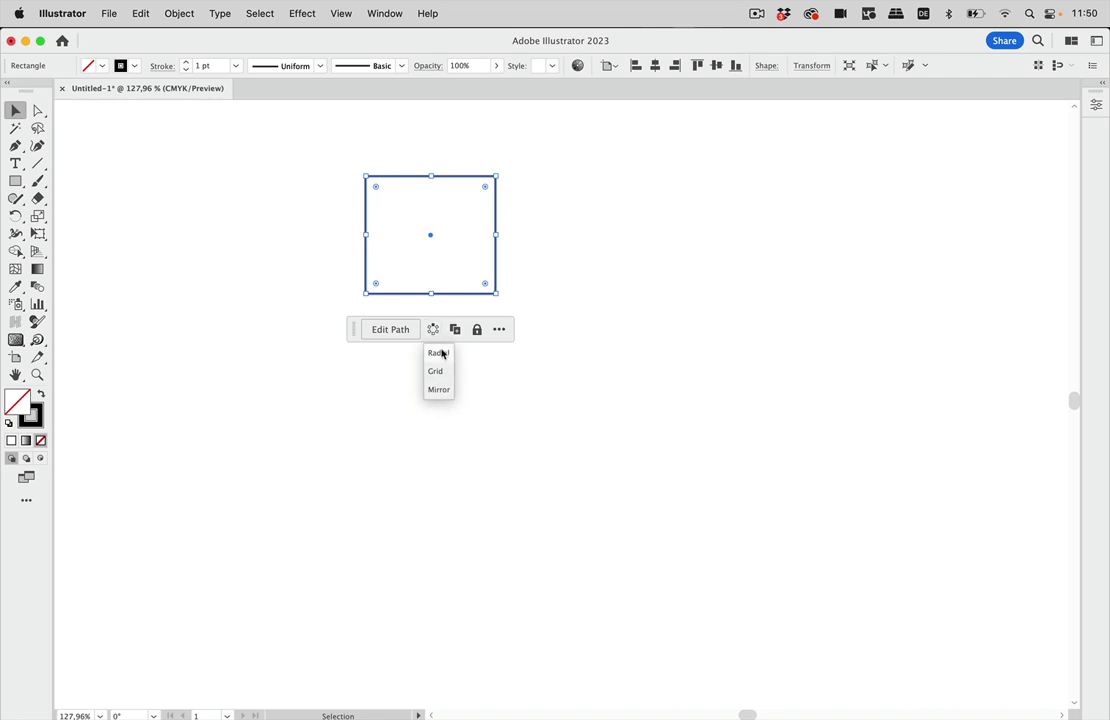
{"action": "left_click", "coordinate": [440, 353]}
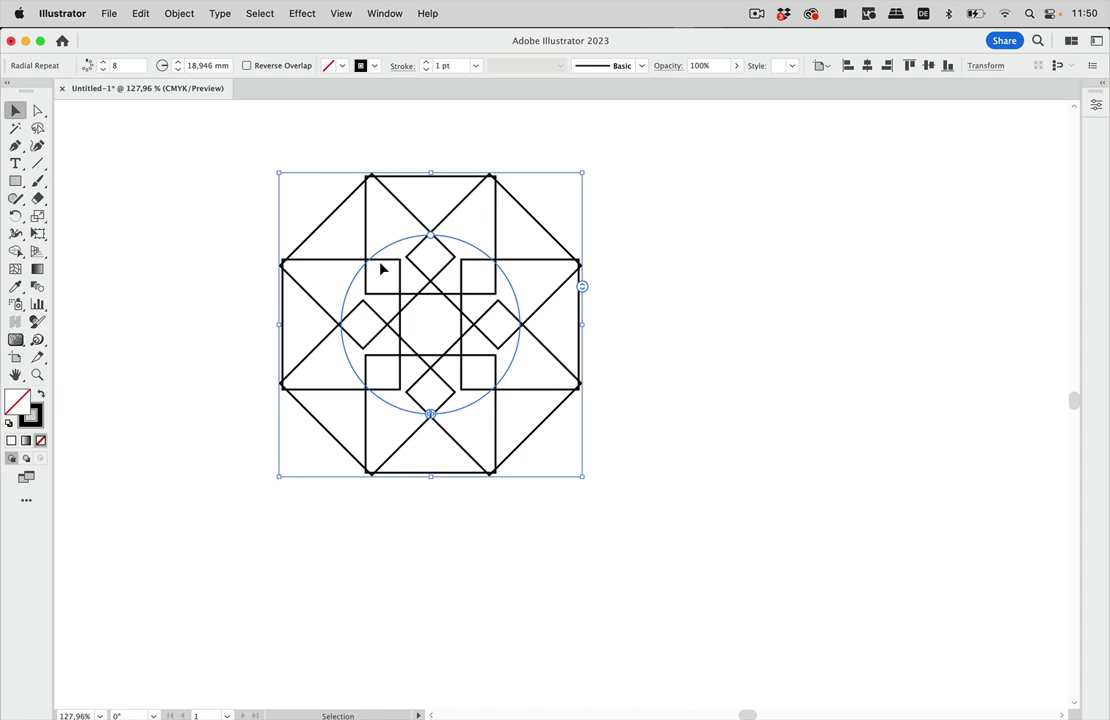
{"action": "left_click", "coordinate": [262, 234]}
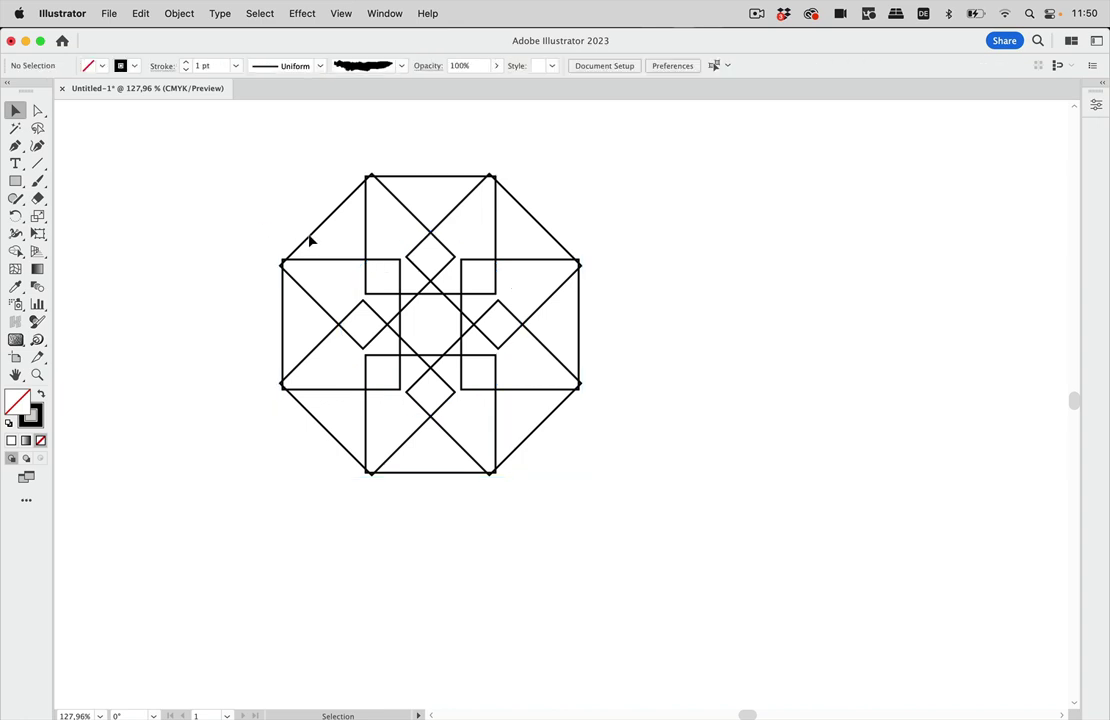
{"action": "left_click", "coordinate": [401, 272]}
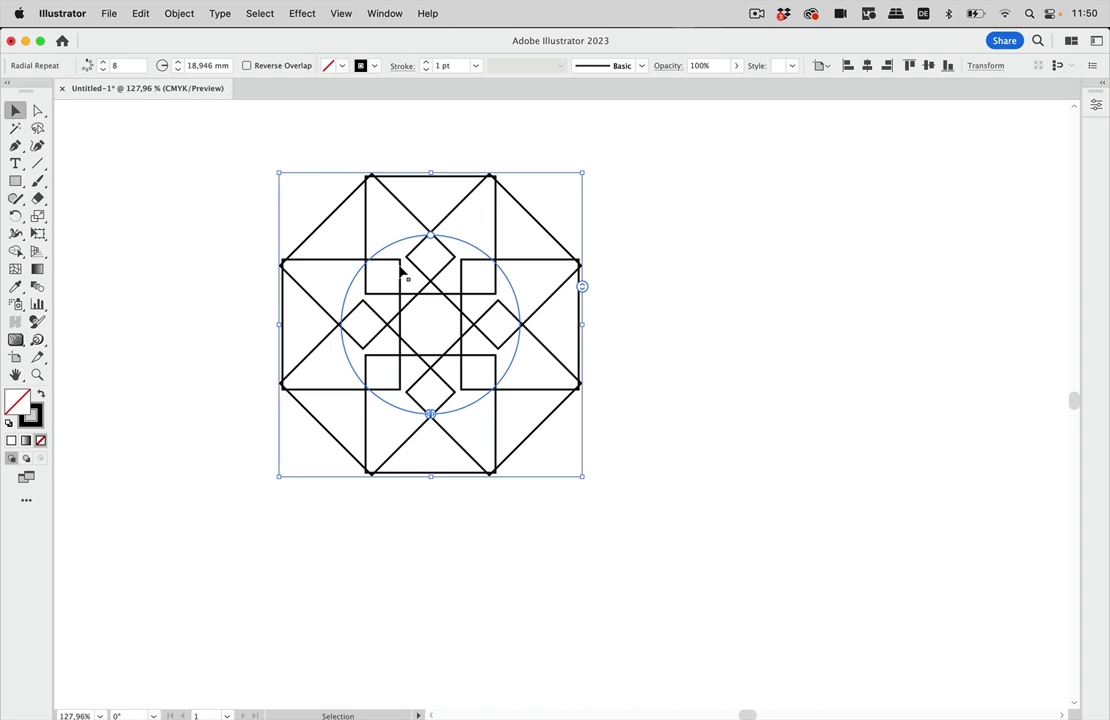
{"action": "key", "text": "super+z"}
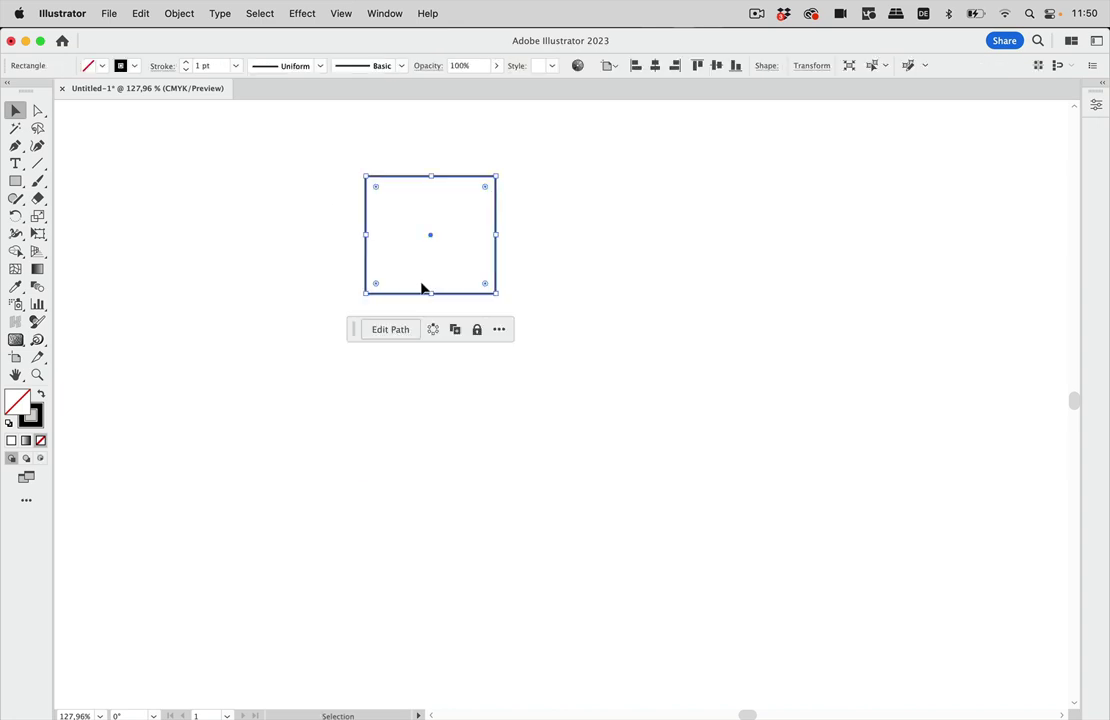
Lock the rectangle from the task bar, then unlock and reselect it via the canvas lock icon.
{"action": "left_click", "coordinate": [477, 331]}
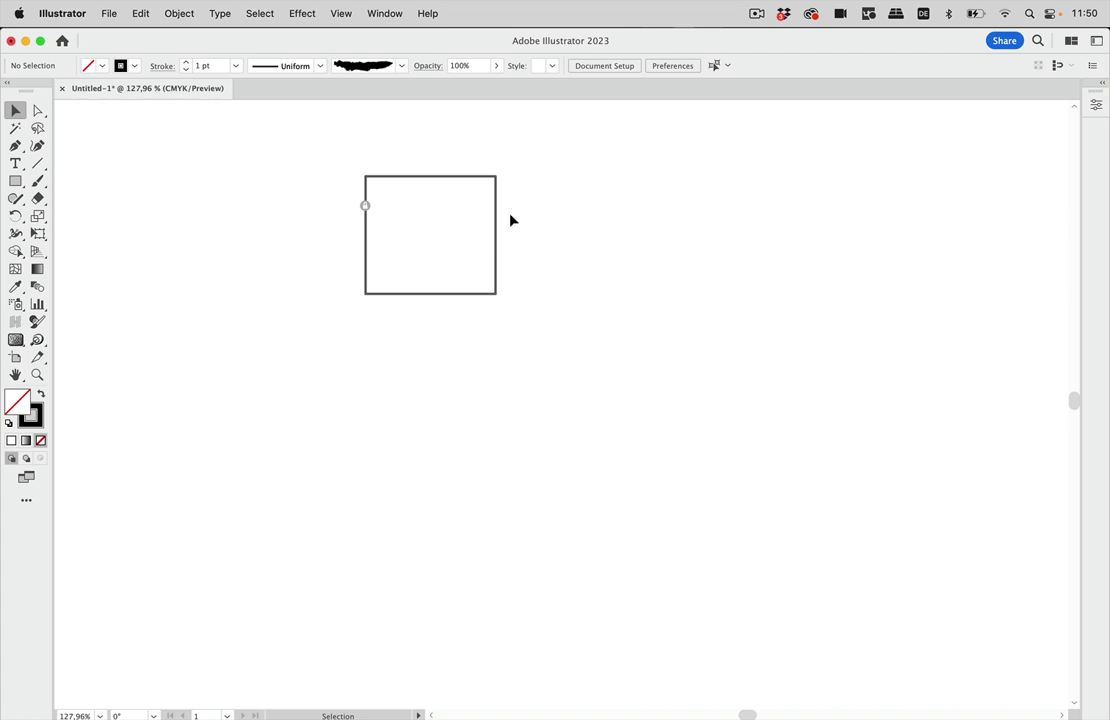
{"action": "left_click", "coordinate": [366, 207]}
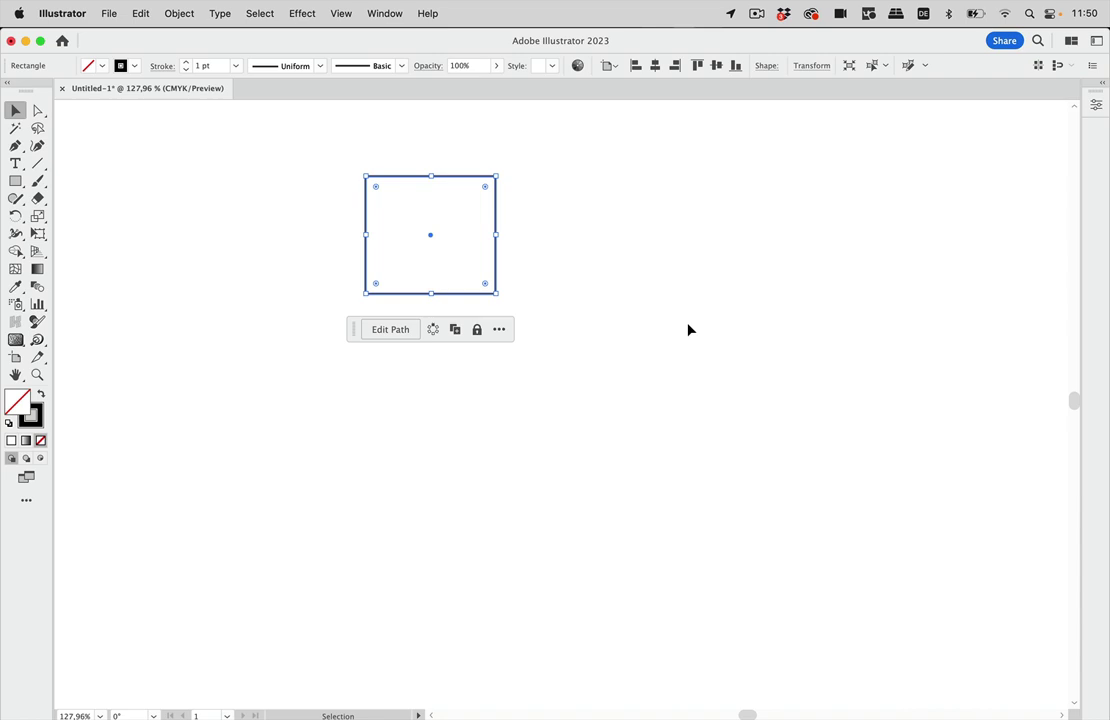
Open Preferences with Cmd+K, view Selection & Anchor Display, and cancel without changes.
{"action": "key", "text": "super+k"}
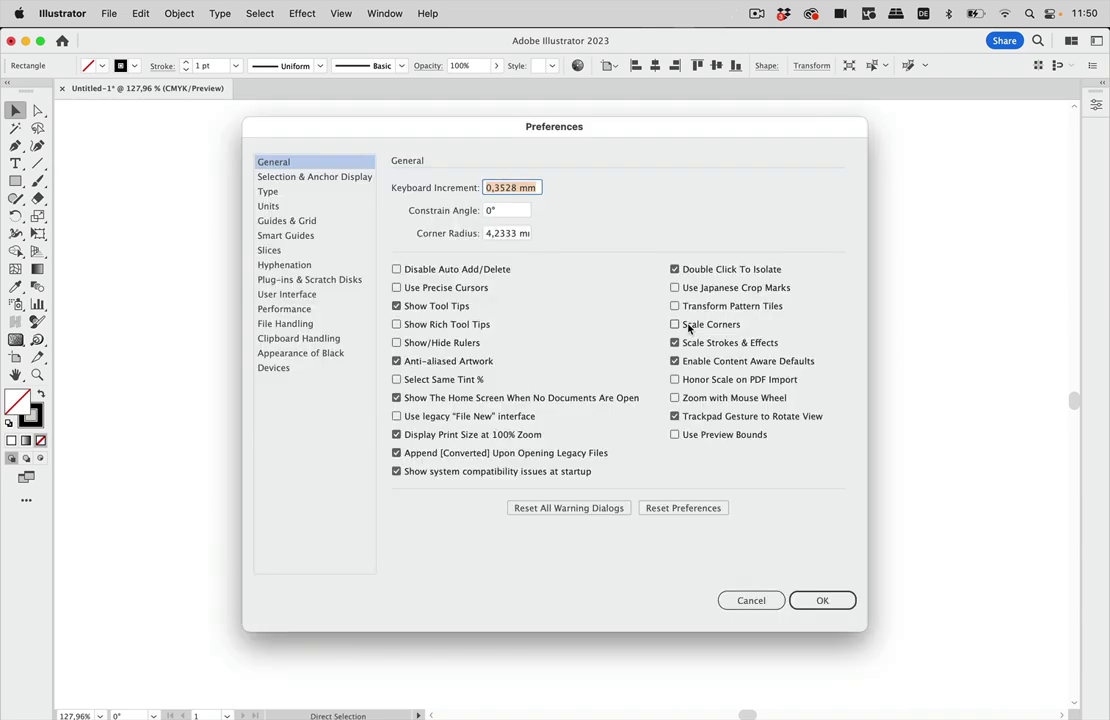
{"action": "left_click", "coordinate": [334, 178]}
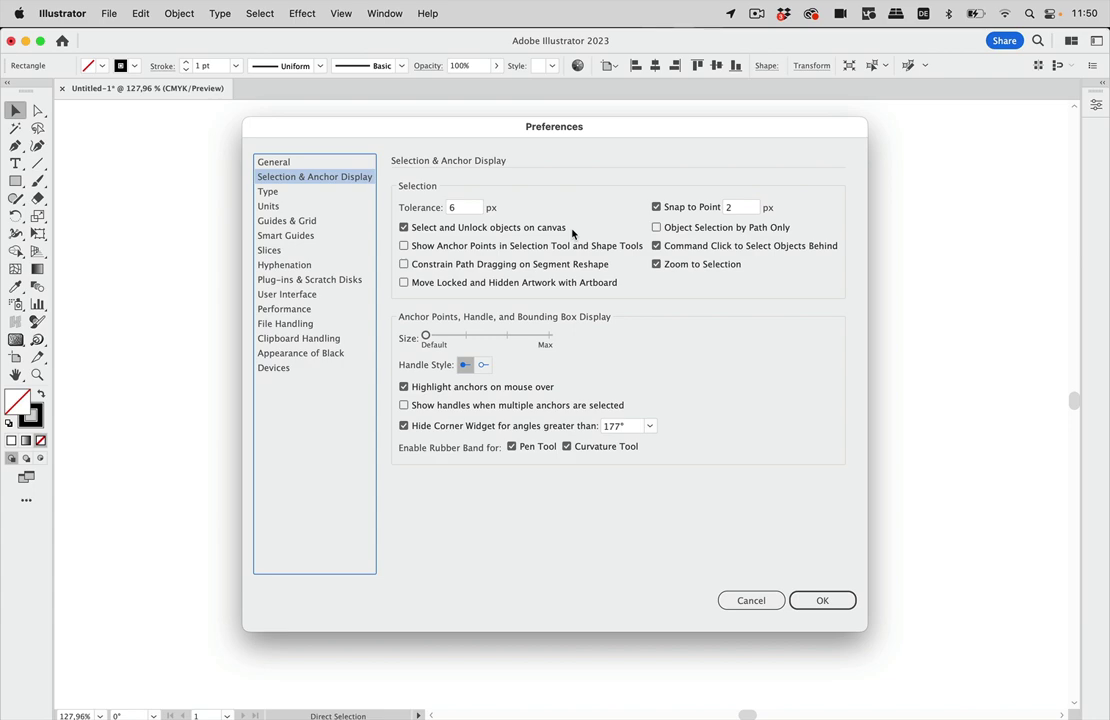
{"action": "left_click", "coordinate": [779, 602]}
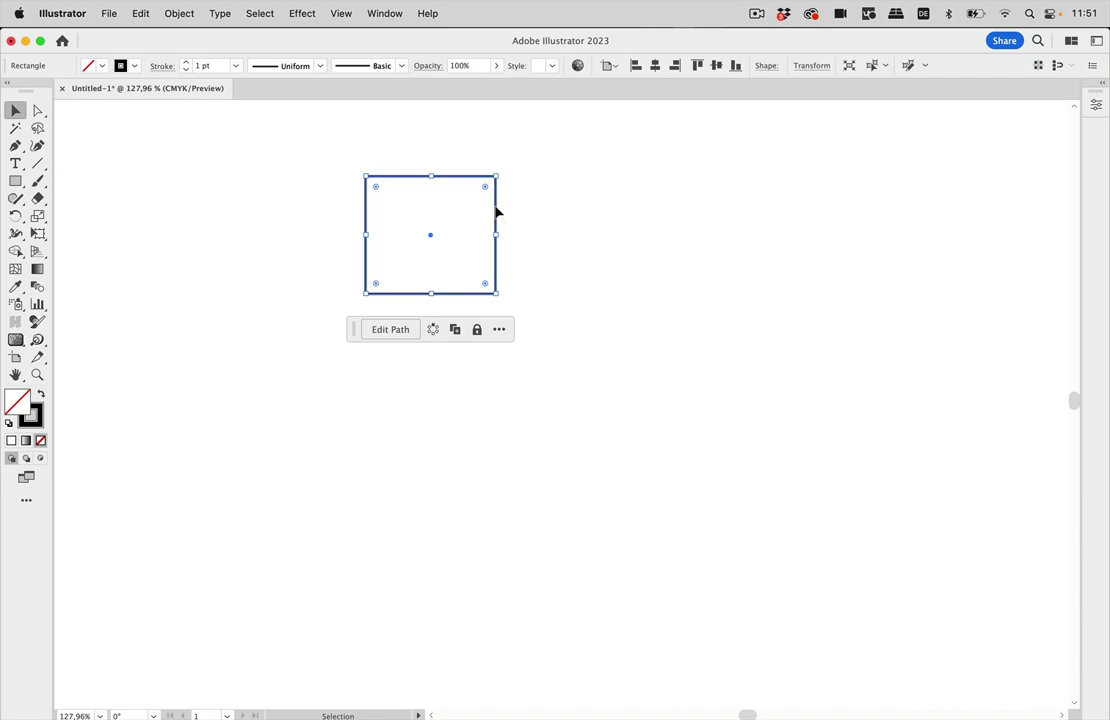
Option-drag offset copies of the square rightward, repeating the copy three more times with Cmd+D.
{"action": "left_click_drag", "start_coordinate": [496, 213], "coordinate": [613, 209], "text": "alt"}
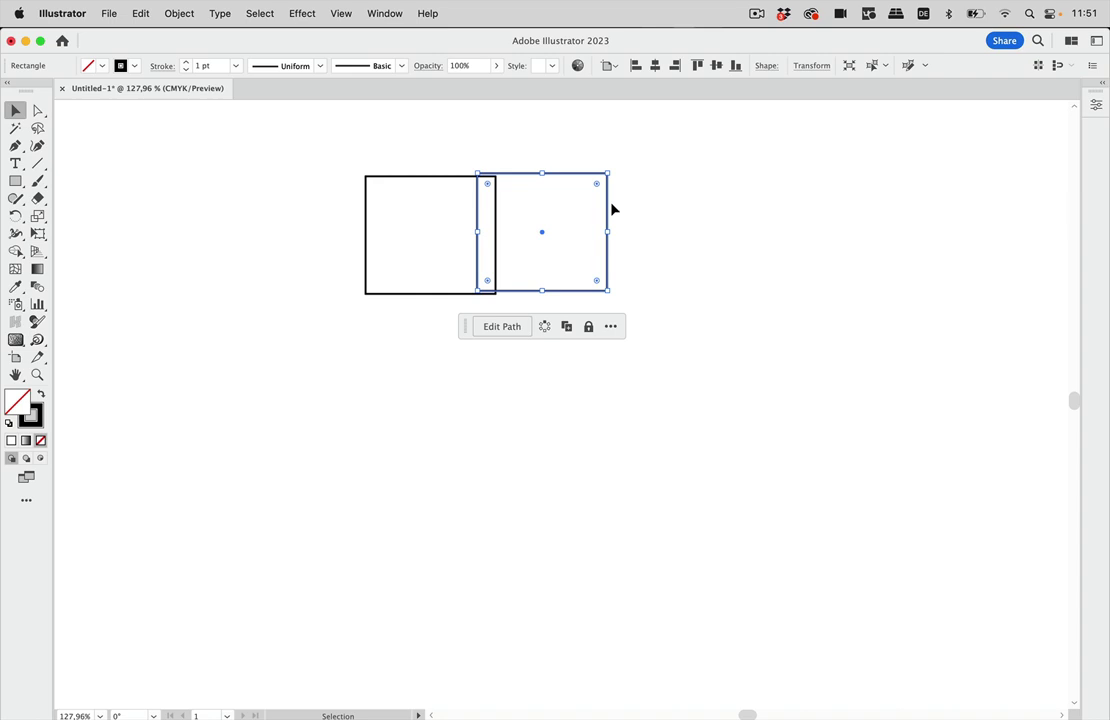
{"action": "key", "text": "shift+Right"}
{"action": "key", "text": "shift+Right"}
{"action": "key", "text": "shift+Right"}
{"action": "key", "text": "shift+Right"}
{"action": "key", "text": "shift+Right"}
{"action": "key", "text": "shift+Right"}
{"action": "key", "text": "shift+Right"}
{"action": "key", "text": "shift+Right"}
{"action": "key", "text": "shift+Right"}
{"action": "key", "text": "shift+Right"}
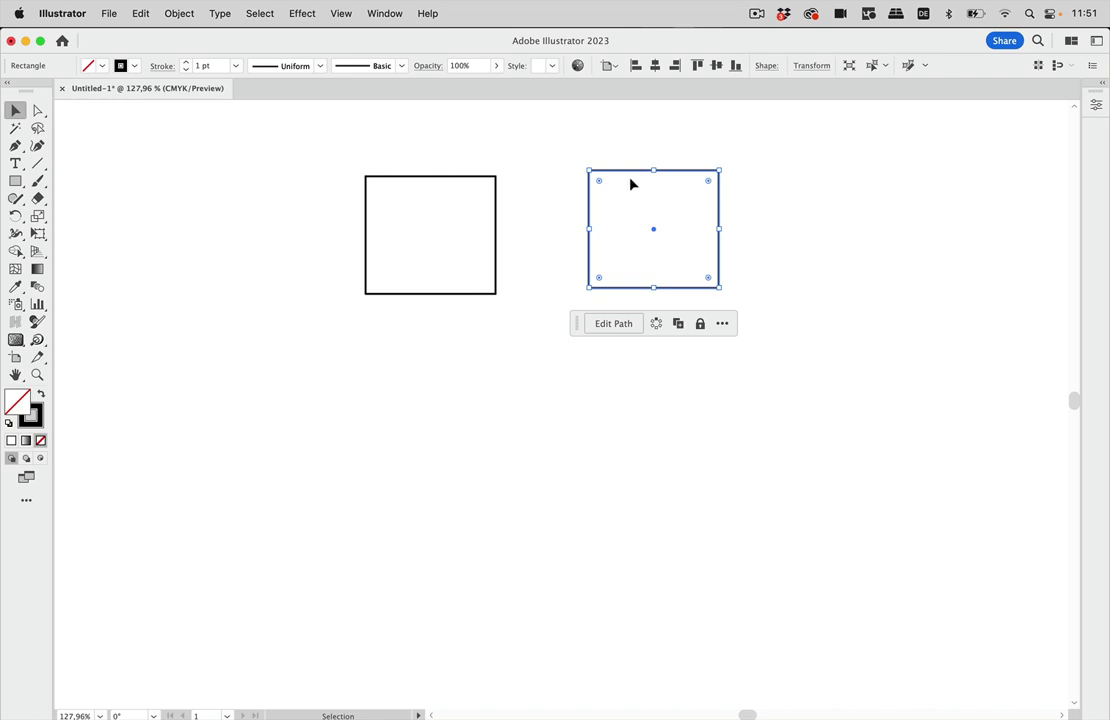
{"action": "left_click_drag", "start_coordinate": [634, 176], "coordinate": [685, 177]}
{"action": "key", "text": "super+d"}
{"action": "key", "text": "super+d"}
{"action": "key", "text": "super+d"}
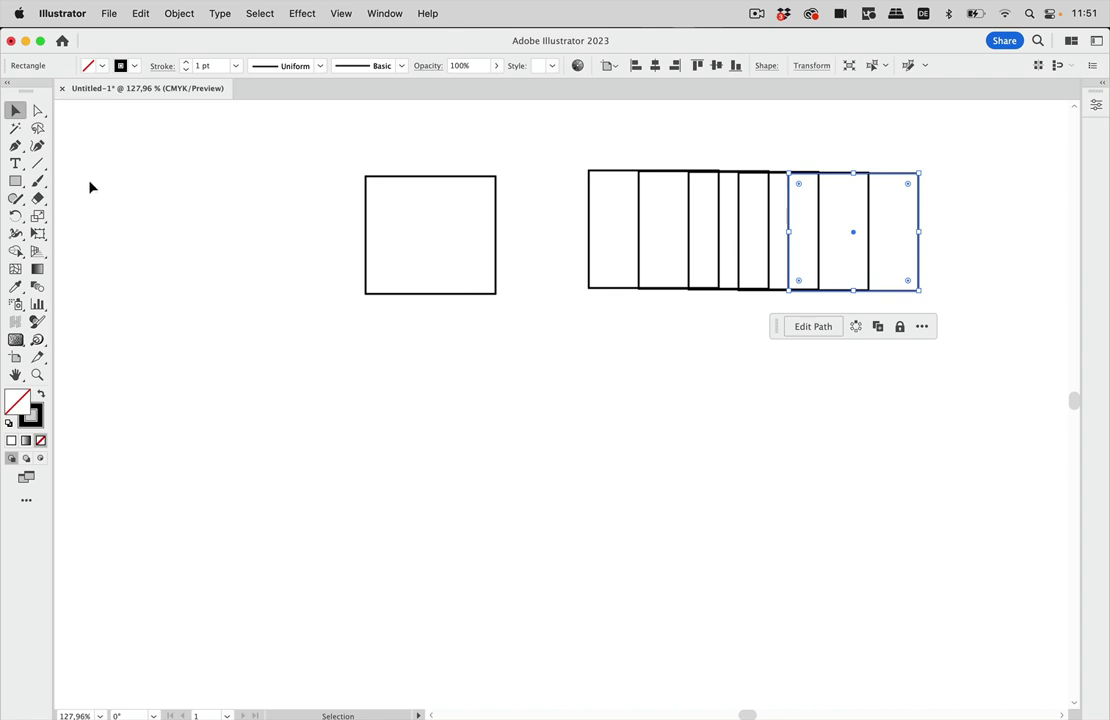
Place Lorem ipsum placeholder text in Myriad Pro 12 pt below the square, keeping the font unchanged.
{"action": "left_click", "coordinate": [20, 165]}
{"action": "left_click", "coordinate": [406, 368]}
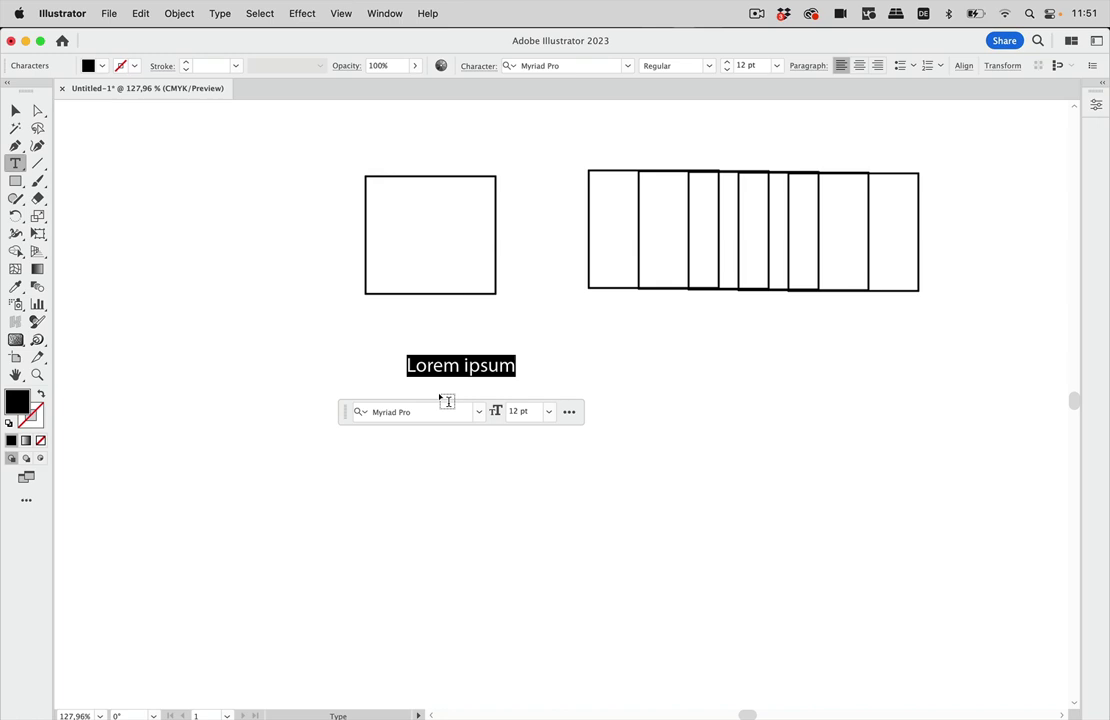
{"action": "left_click", "coordinate": [480, 412]}
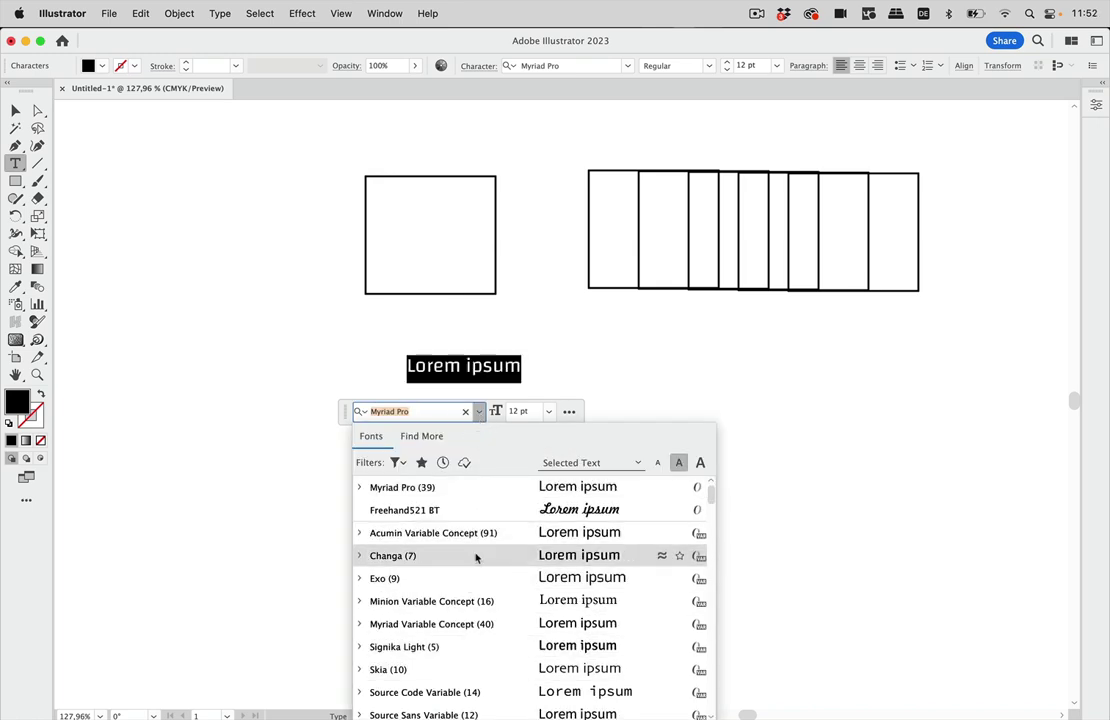
{"action": "left_click", "coordinate": [582, 409]}
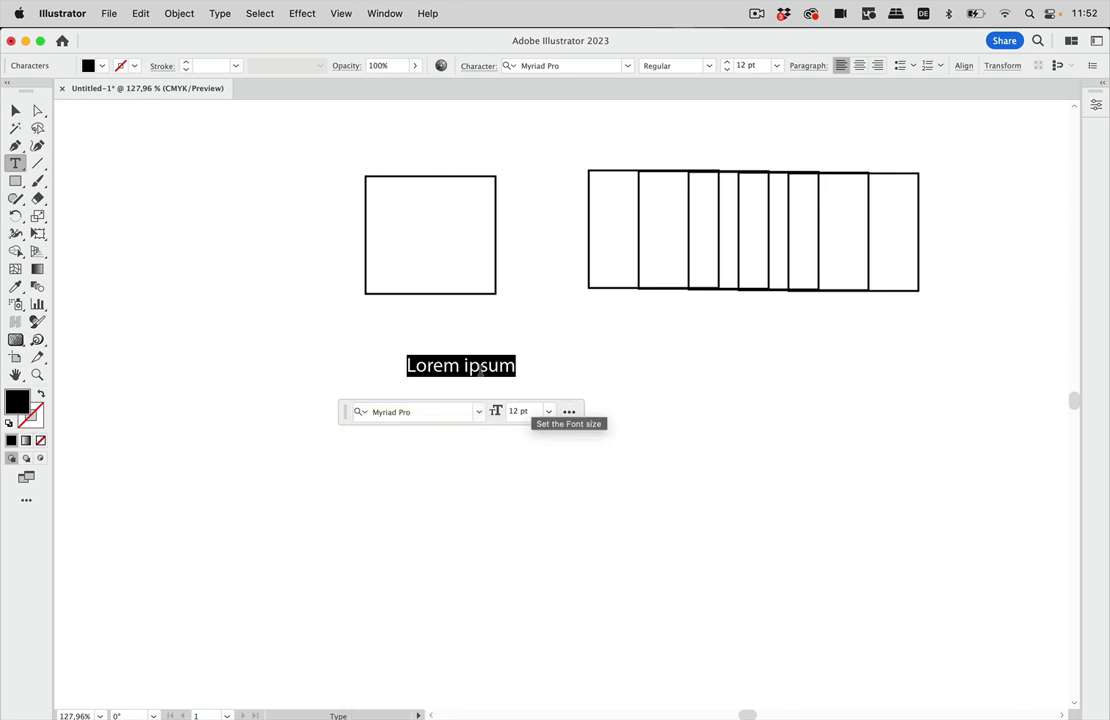
{"action": "left_click", "coordinate": [15, 112]}
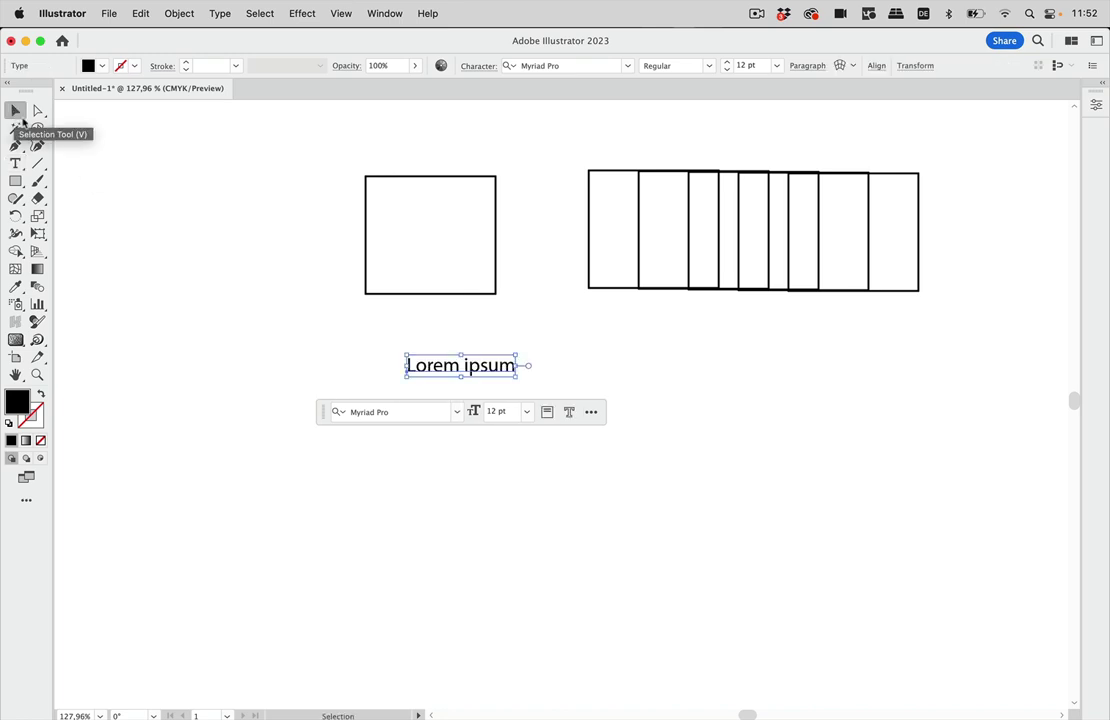
{"action": "scroll", "coordinate": [301, 431], "scroll_direction": "down", "scroll_amount": 5}
{"action": "scroll", "coordinate": [301, 431], "scroll_direction": "down", "scroll_amount": 12}
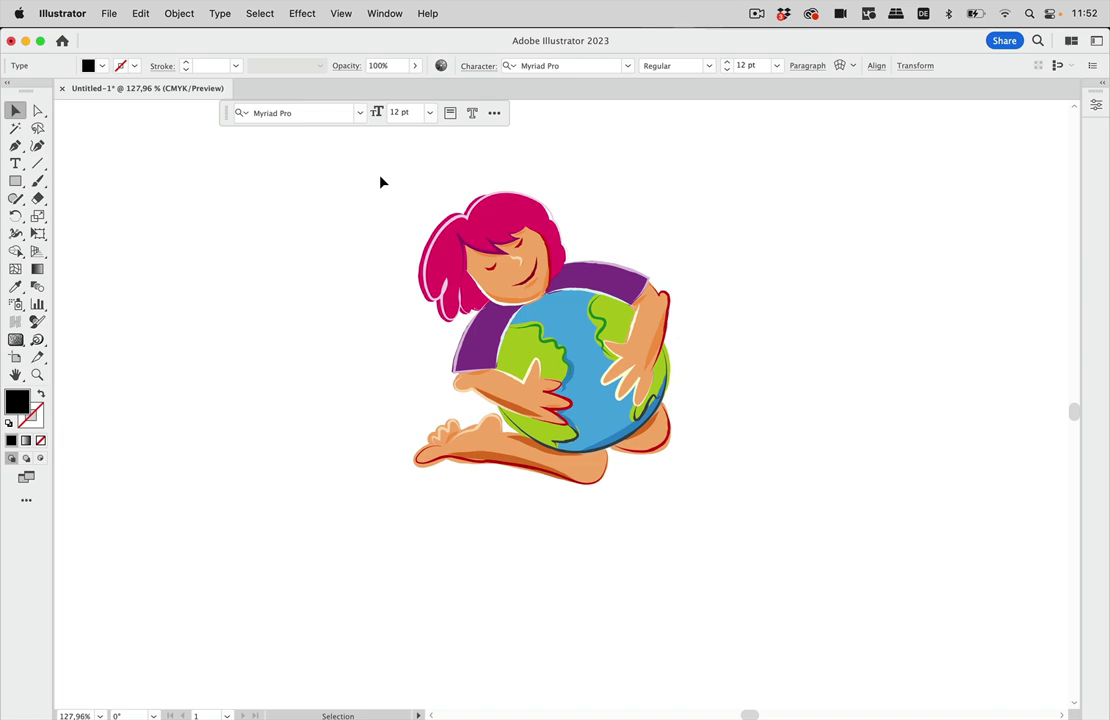
Select all parts of the girl-with-globe illustration, group them, and open its recolour options.
{"action": "left_click_drag", "start_coordinate": [379, 177], "coordinate": [732, 506]}
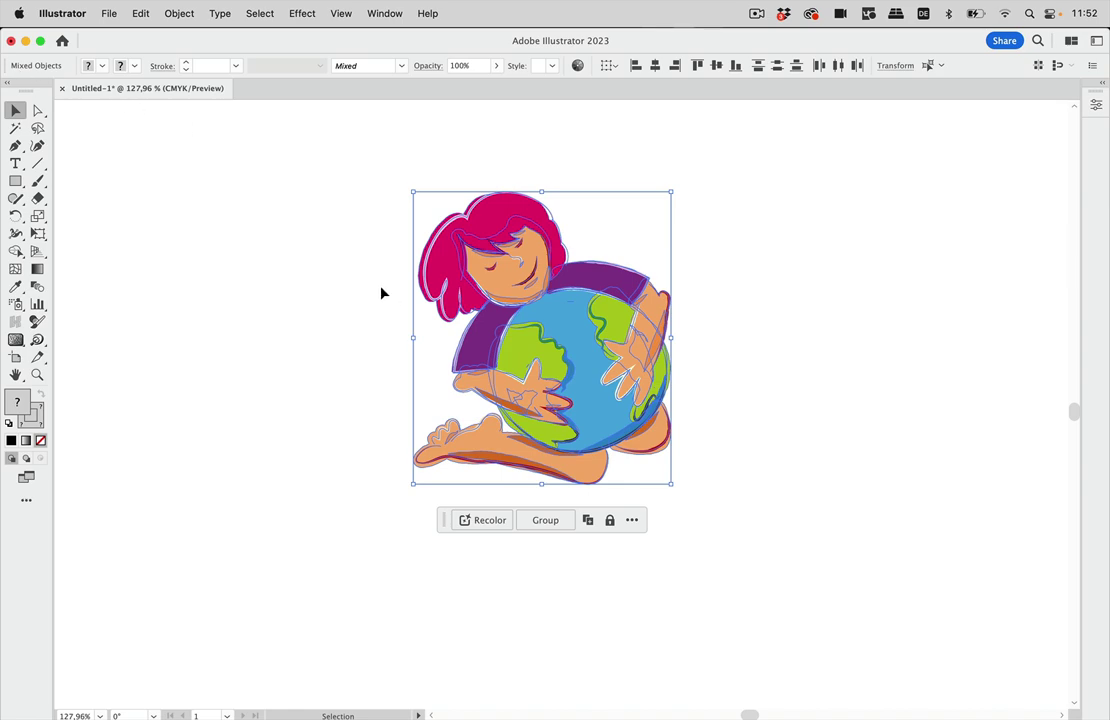
{"action": "left_click", "coordinate": [545, 524]}
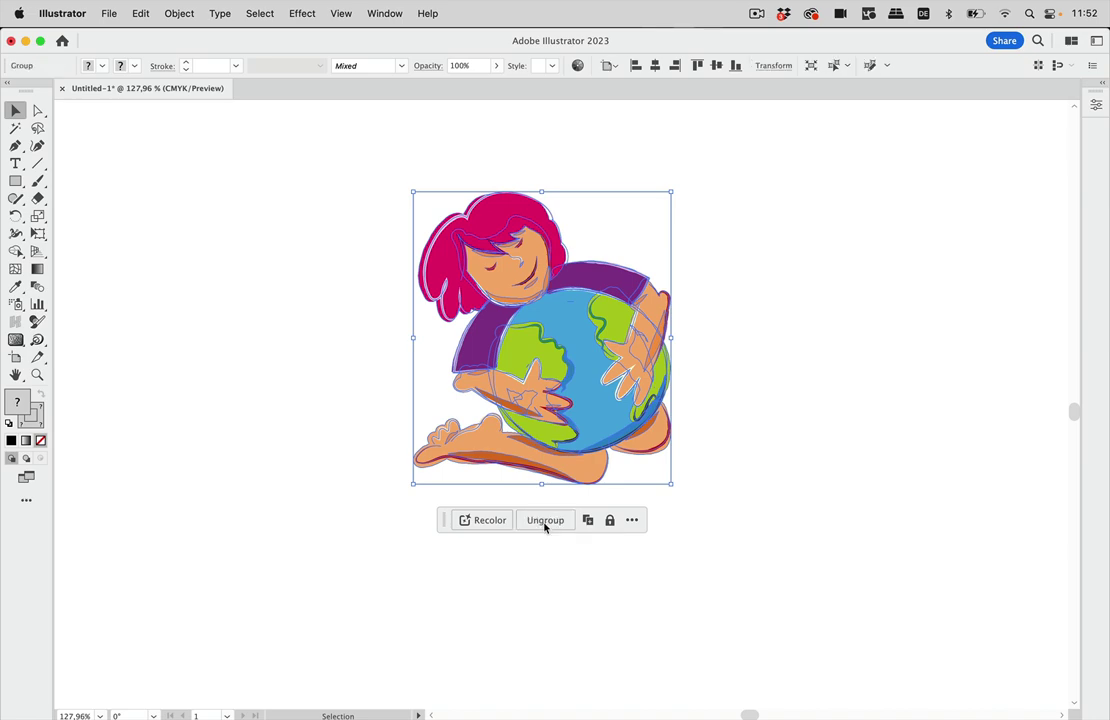
{"action": "left_click", "coordinate": [483, 520]}
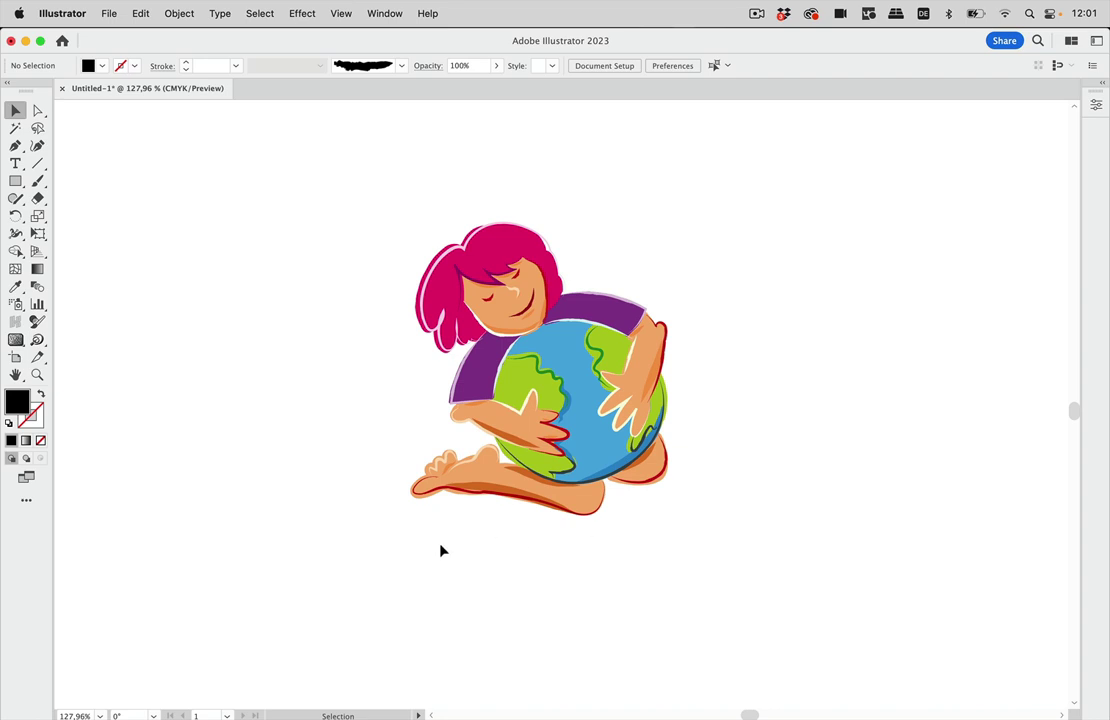
Select the linked zebra image, check its Links details, Image Trace it, and open trace settings.
{"action": "scroll", "coordinate": [412, 549], "scroll_direction": "left", "scroll_amount": 10}
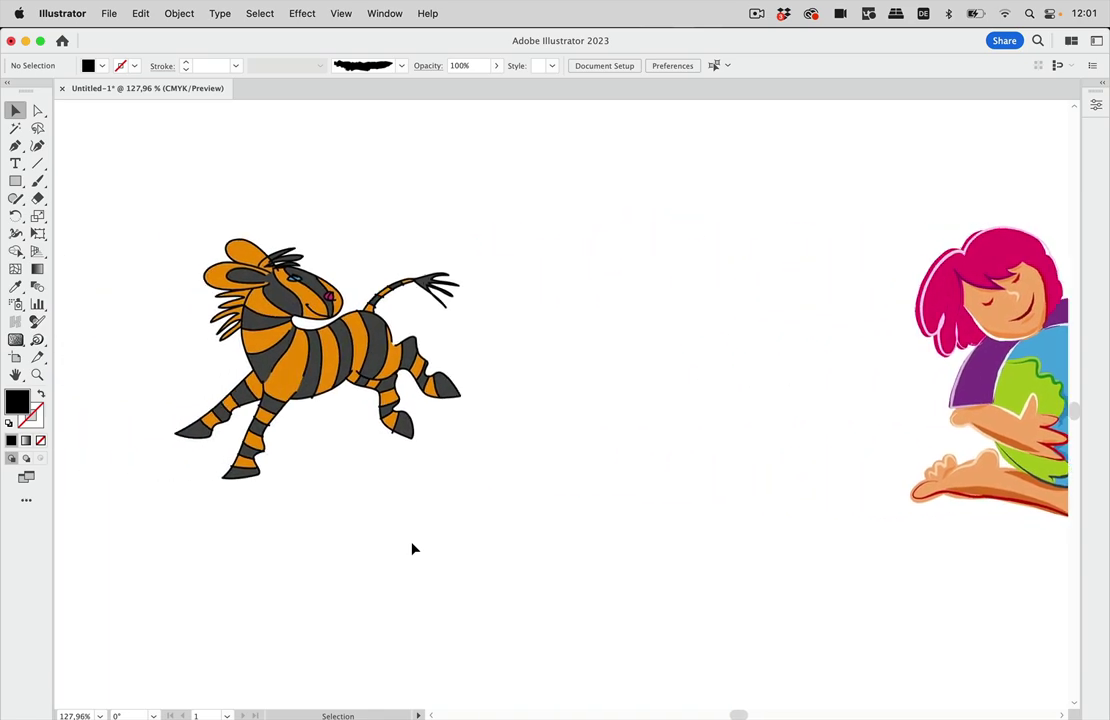
{"action": "scroll", "coordinate": [412, 549], "scroll_direction": "left", "scroll_amount": 5}
{"action": "left_click", "coordinate": [472, 374]}
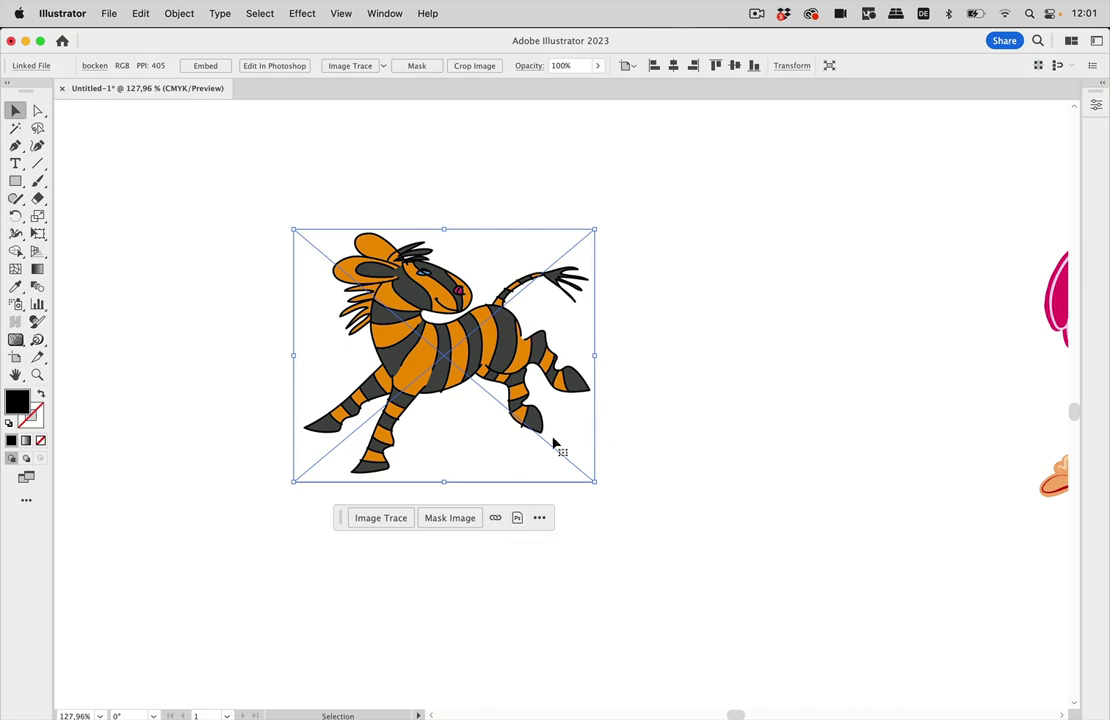
{"action": "left_click", "coordinate": [495, 518]}
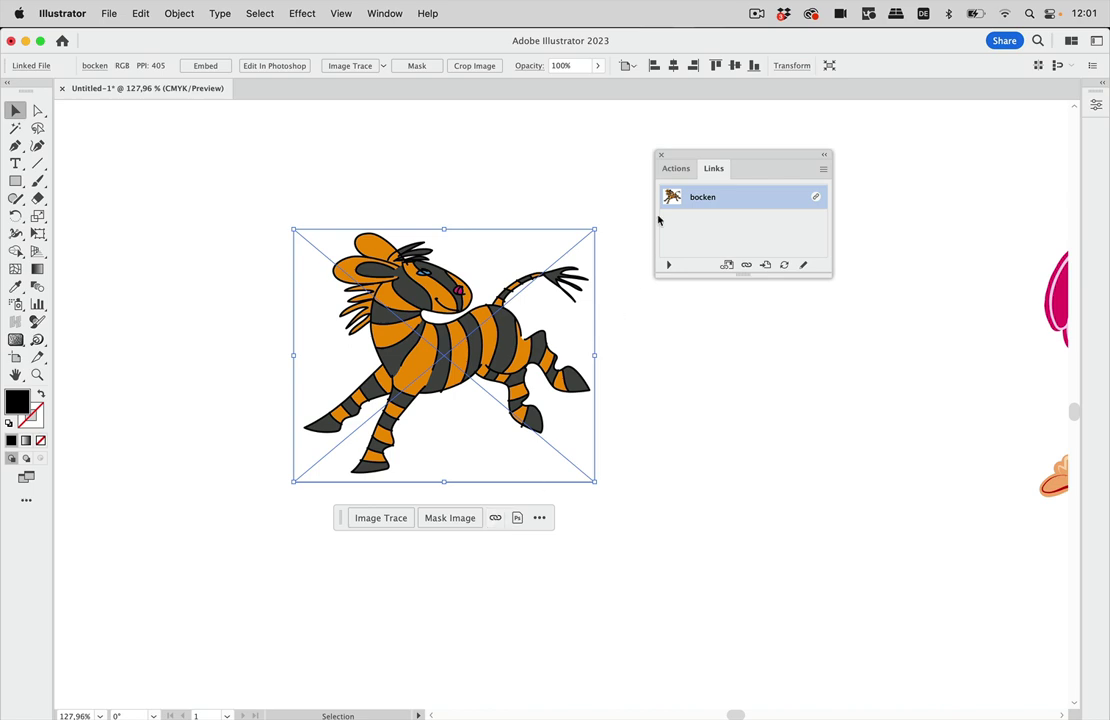
{"action": "left_click", "coordinate": [660, 157]}
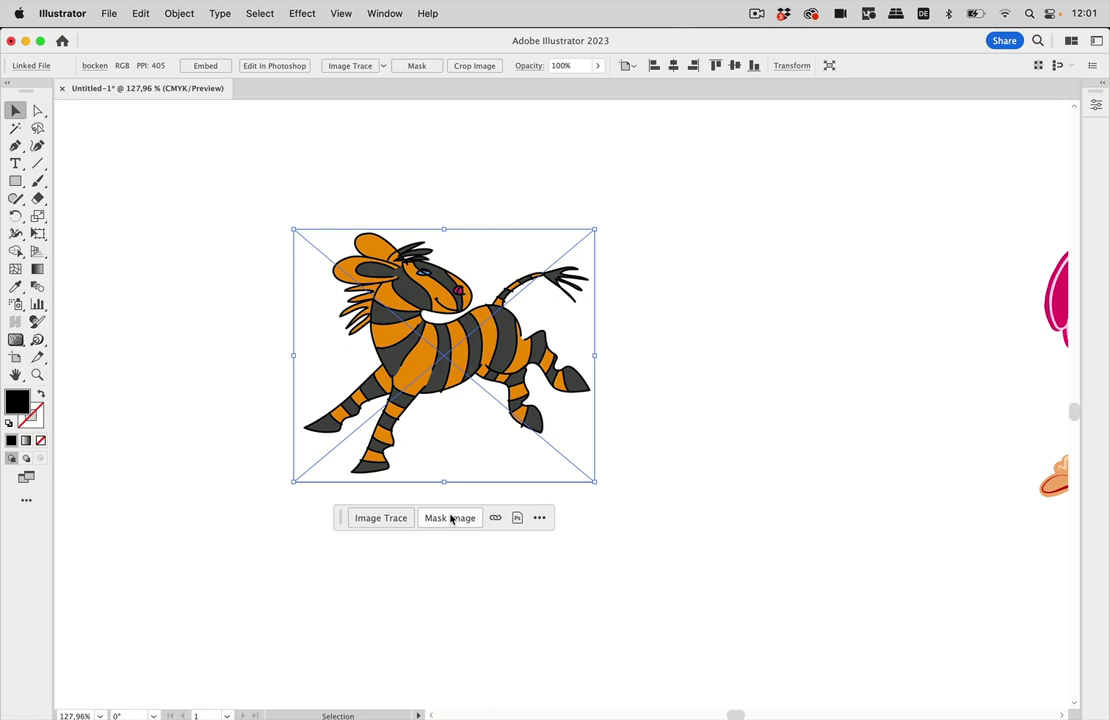
{"action": "left_click", "coordinate": [381, 518]}
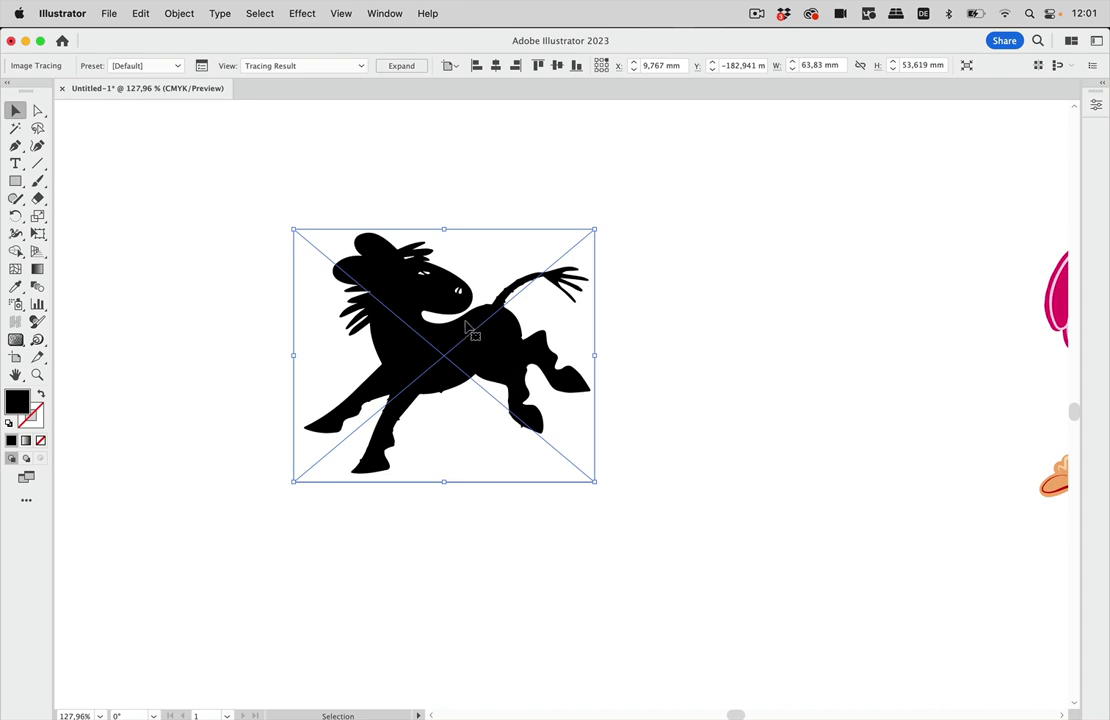
{"action": "left_click", "coordinate": [201, 66]}
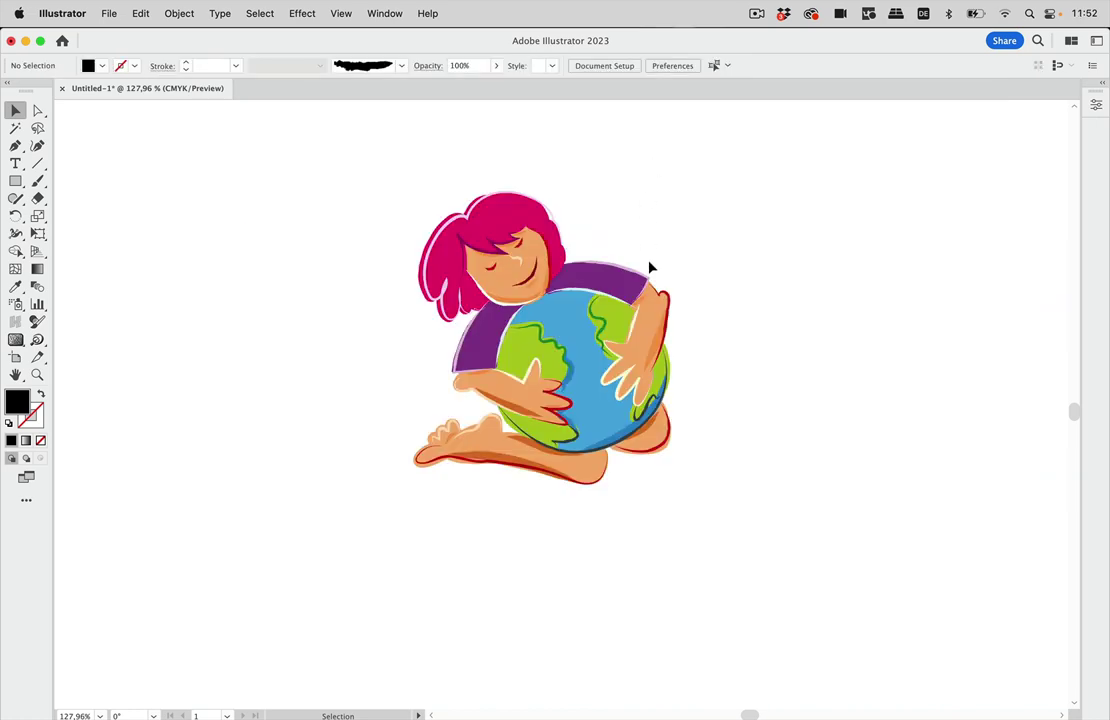
Select the left rectangle, try Edit Path on its anchors, and return to the Selection tool.
{"action": "scroll", "coordinate": [650, 267], "scroll_direction": "up", "scroll_amount": 10}
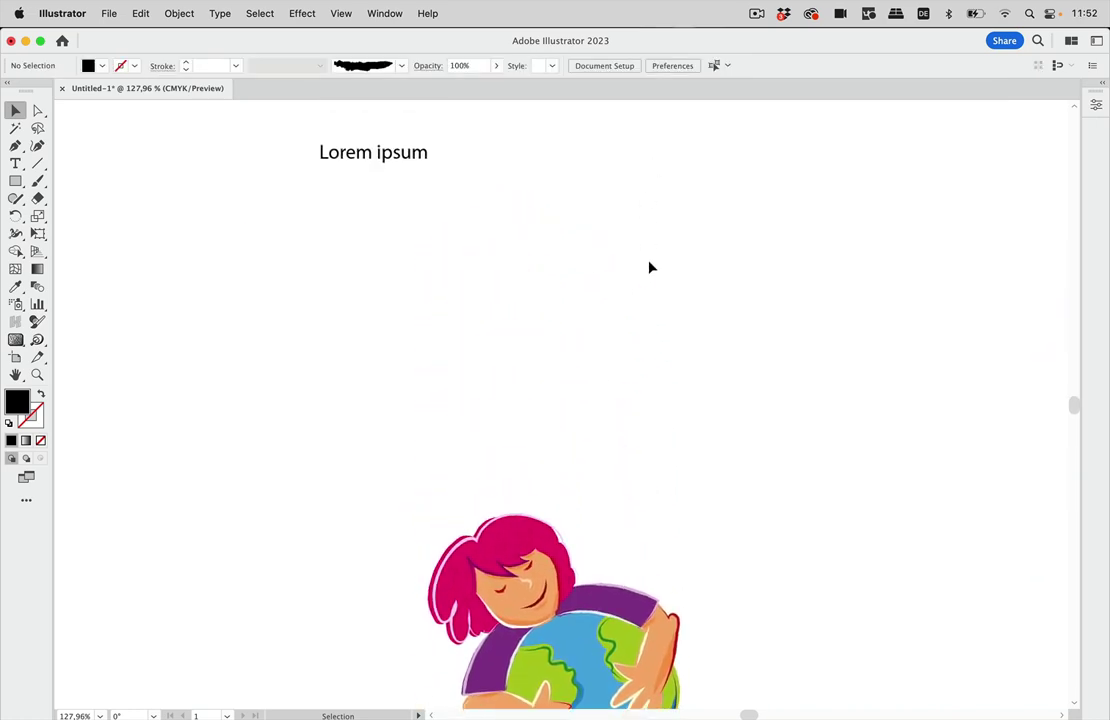
{"action": "scroll", "coordinate": [650, 267], "scroll_direction": "up", "scroll_amount": 7}
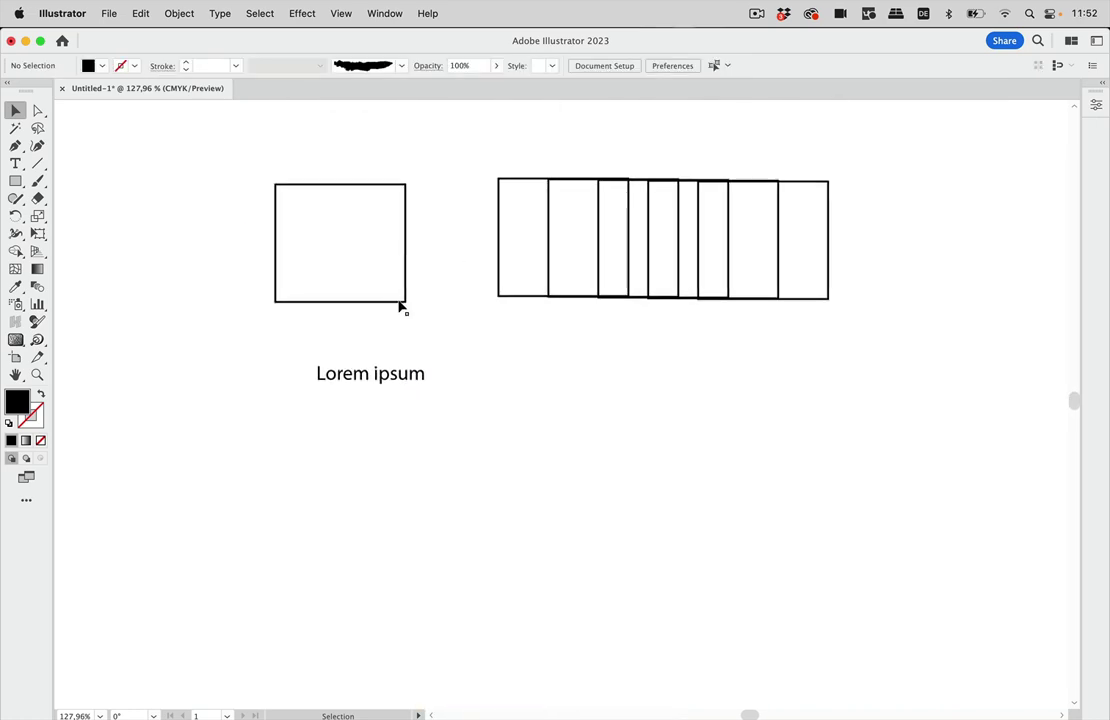
{"action": "left_click", "coordinate": [402, 302]}
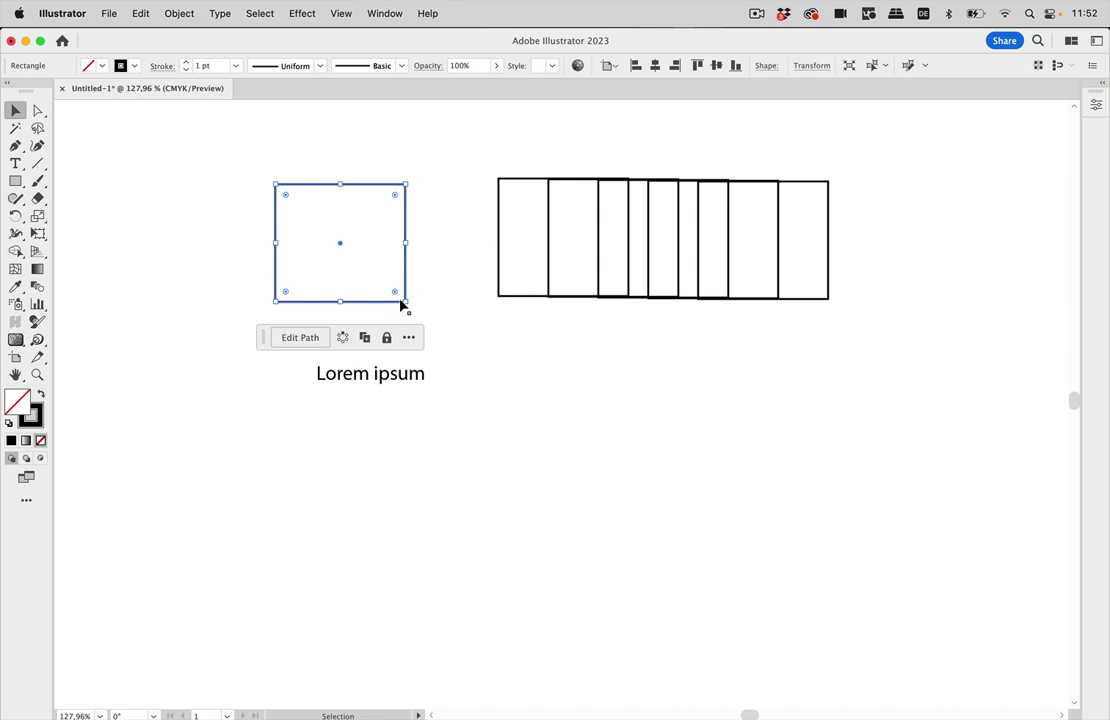
{"action": "left_click", "coordinate": [304, 340]}
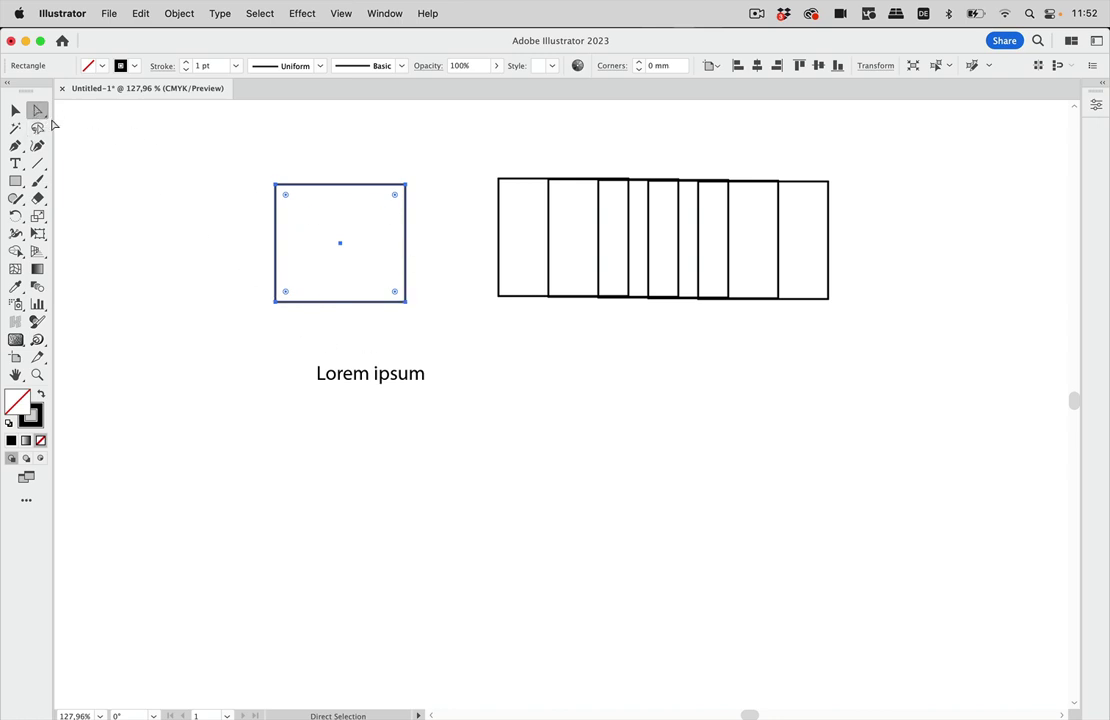
{"action": "left_click", "coordinate": [17, 108]}
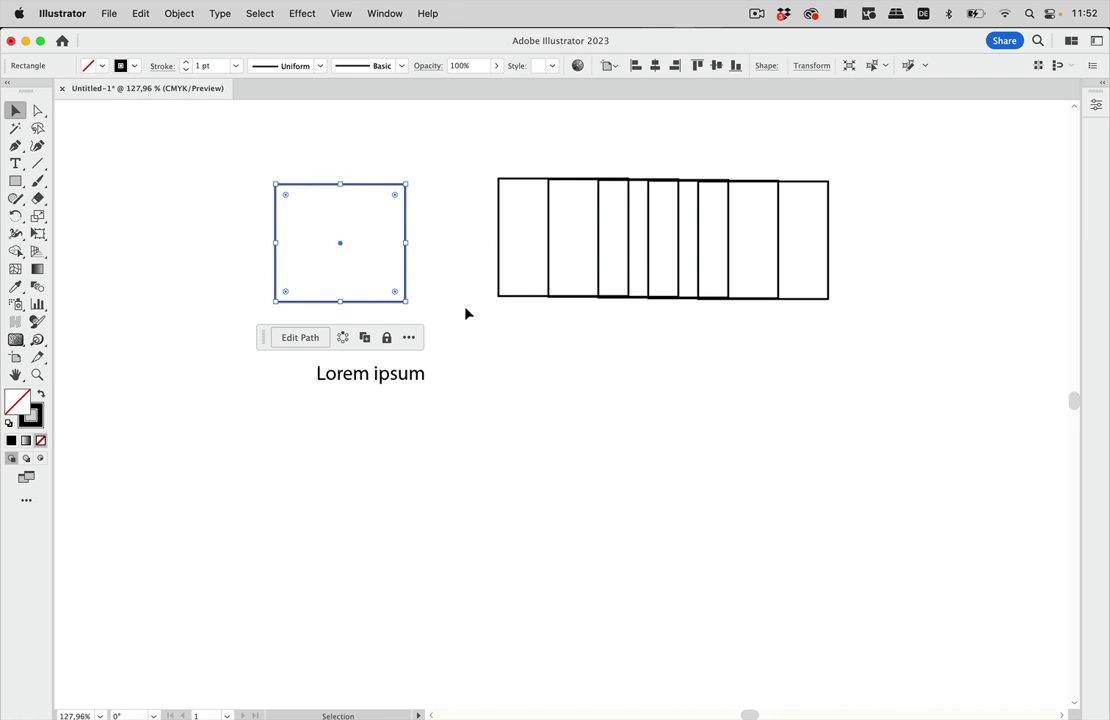
Show the rectangle's Properties panel from the task bar's extra options menu.
{"action": "left_click", "coordinate": [411, 338]}
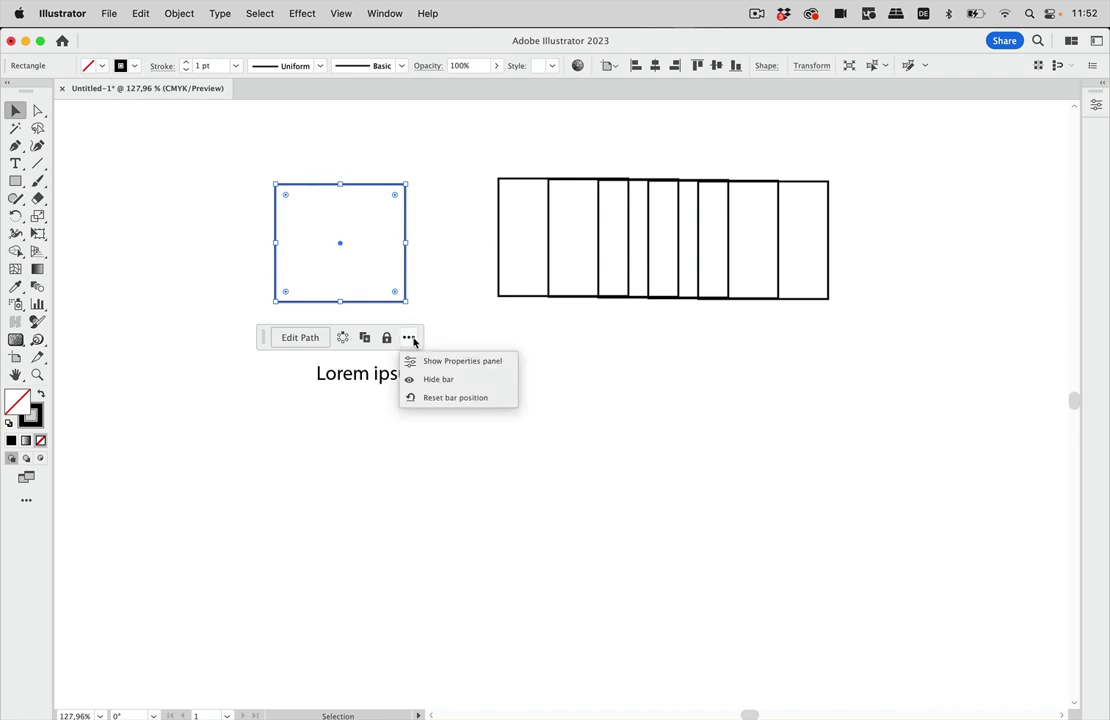
{"action": "left_click", "coordinate": [484, 362]}
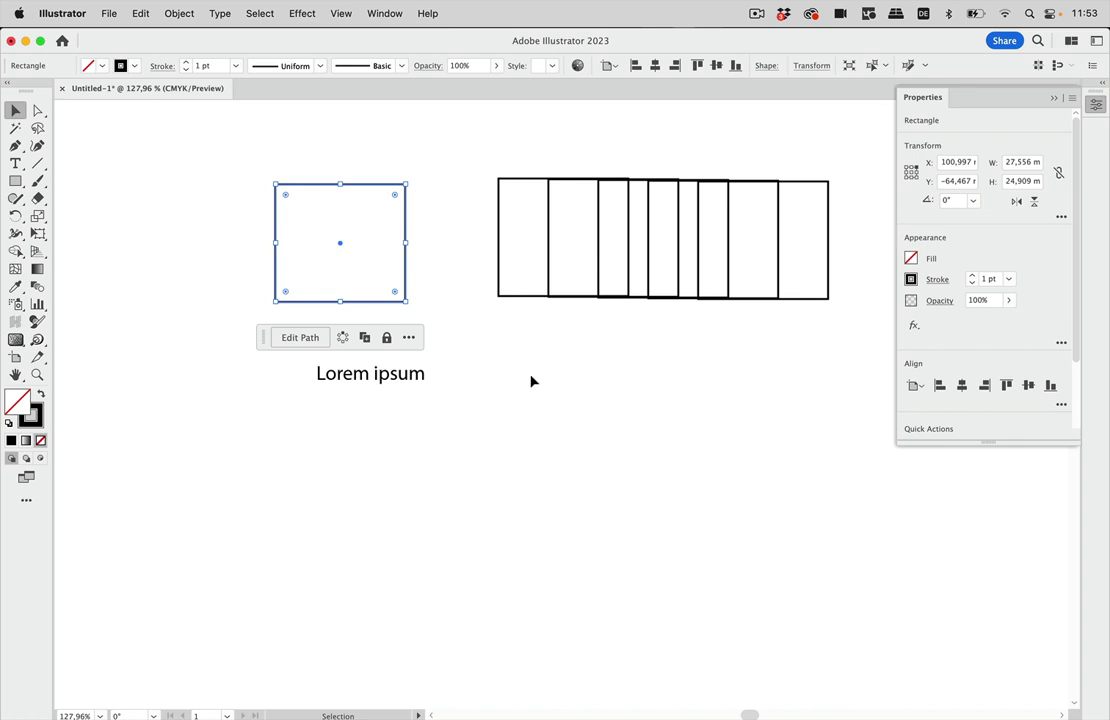
{"action": "left_click", "coordinate": [410, 339]}
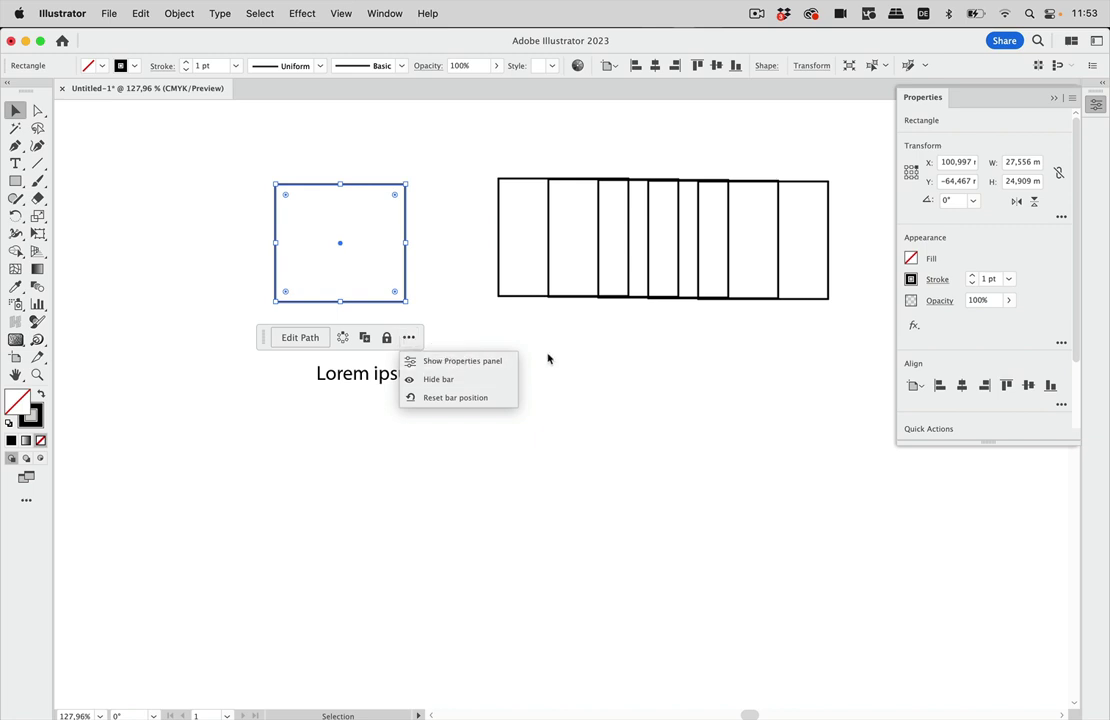
Hide the task bar, select the Lorem ipsum text, and re-enable Window > Contextual Task Bar.
{"action": "left_click", "coordinate": [462, 381]}
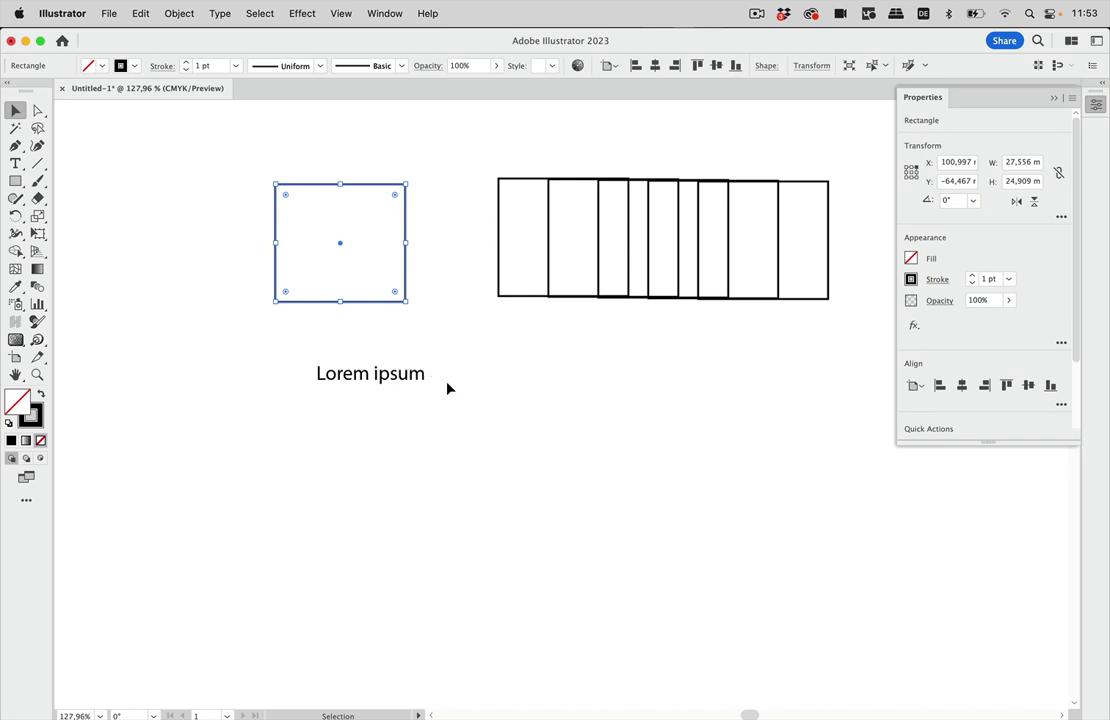
{"action": "left_click", "coordinate": [521, 378]}
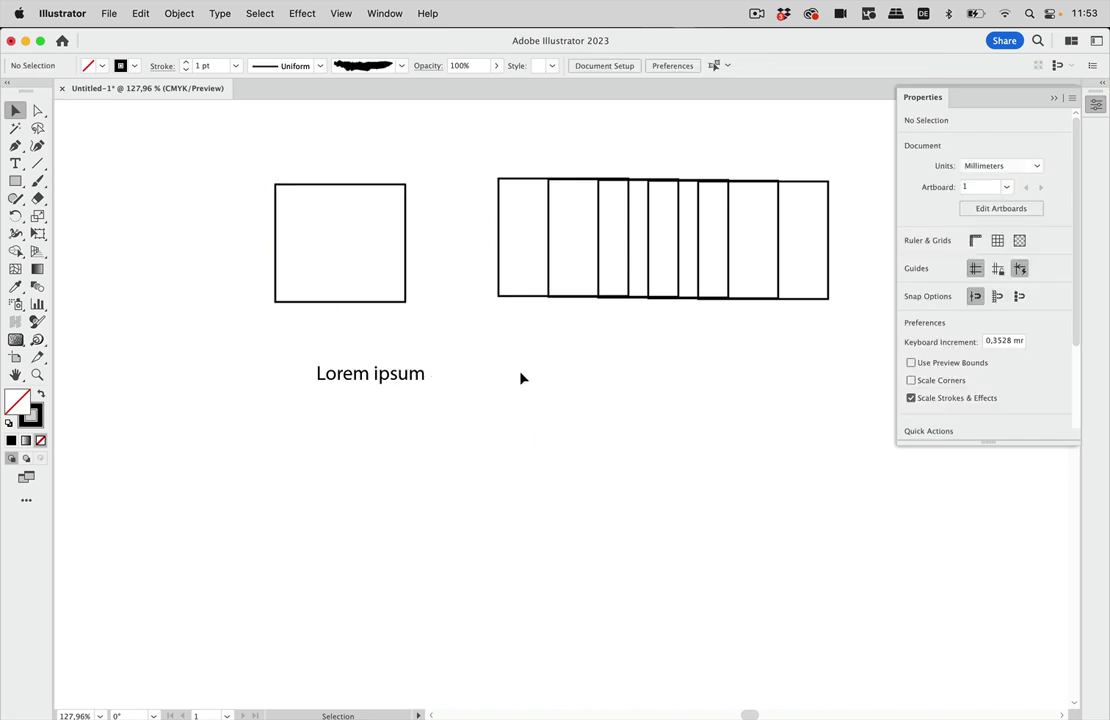
{"action": "left_click", "coordinate": [388, 383]}
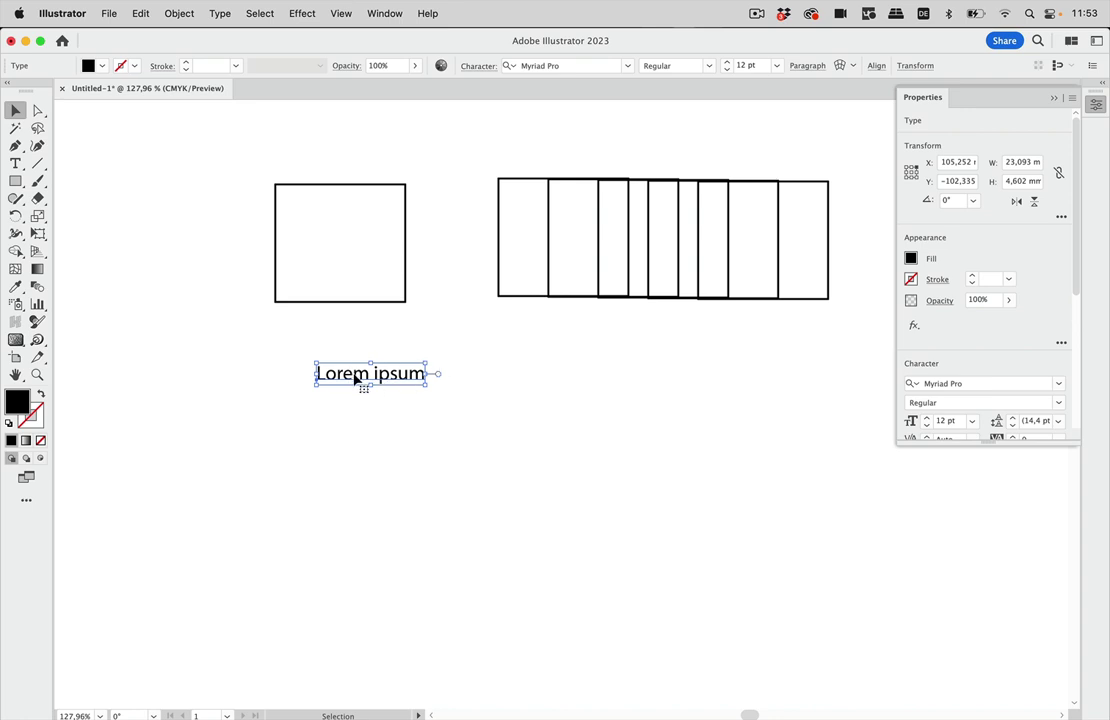
{"action": "left_click", "coordinate": [386, 13]}
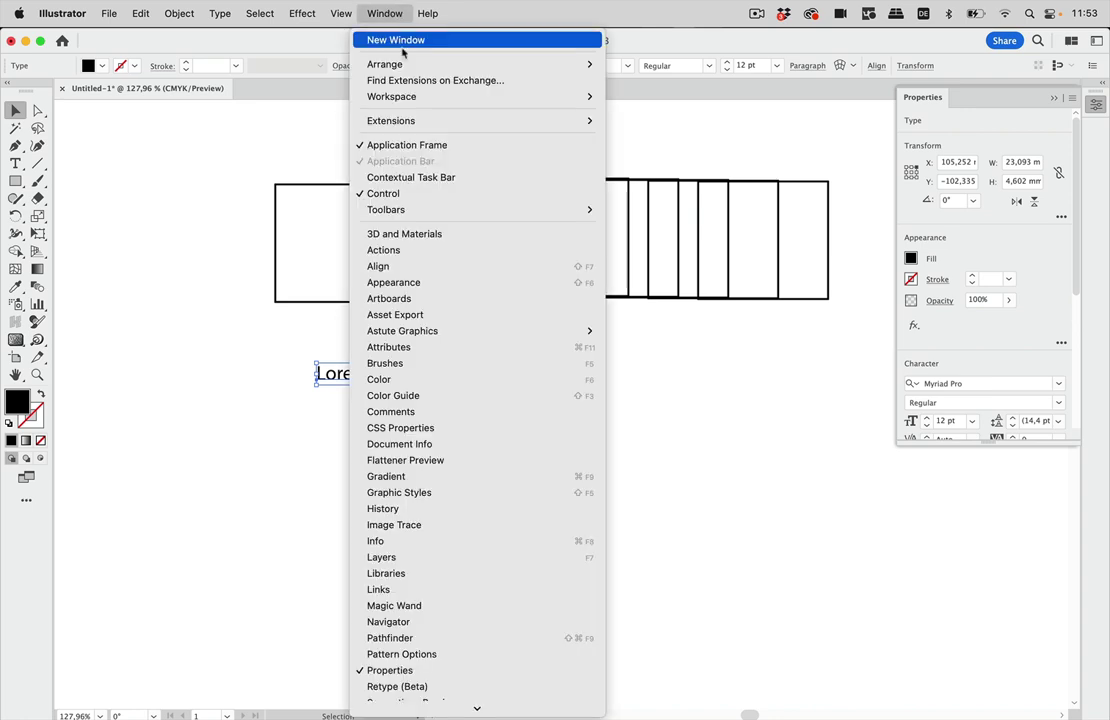
{"action": "left_click", "coordinate": [417, 180]}
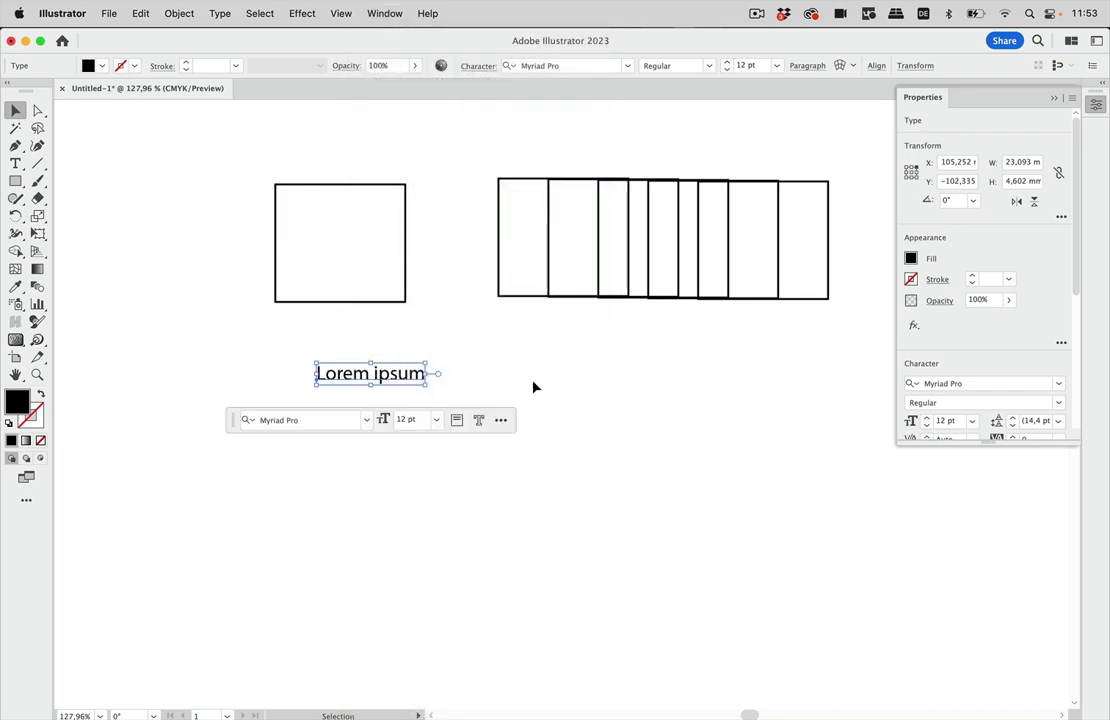
Reset the task bar's position, then drag the bar up above the rectangles.
{"action": "left_click", "coordinate": [500, 420]}
{"action": "left_click", "coordinate": [519, 480]}
{"action": "left_click_drag", "start_coordinate": [232, 427], "coordinate": [291, 143]}
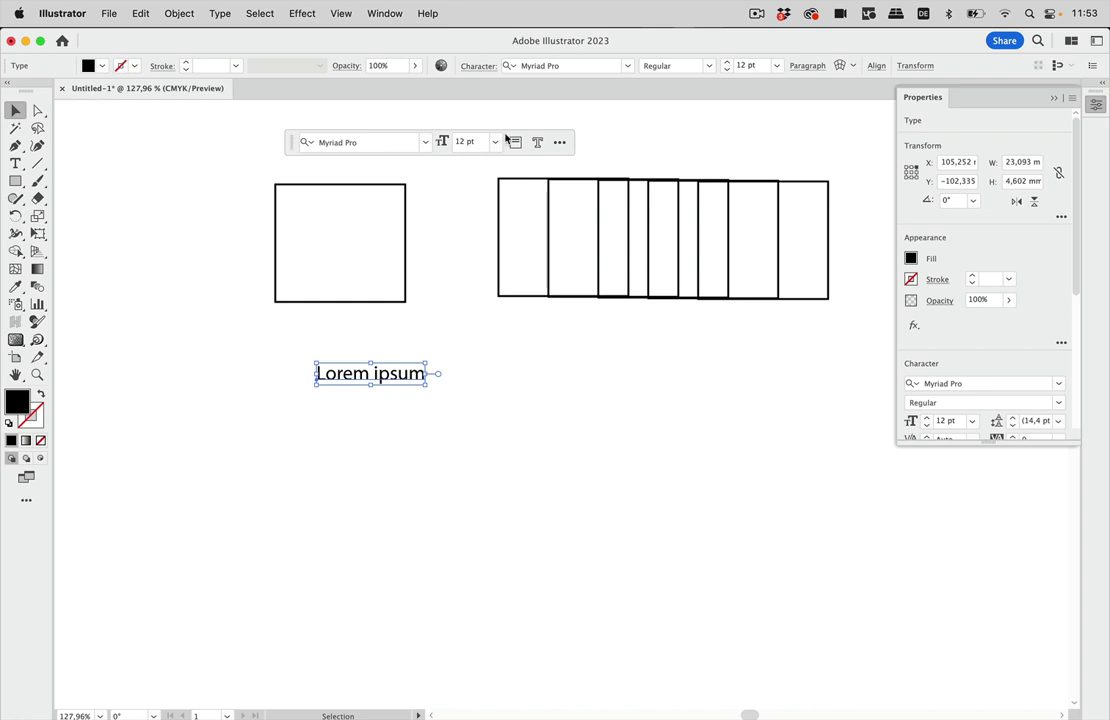
Reselect the Lorem ipsum text and reset the task bar to its default position.
{"action": "left_click", "coordinate": [439, 369]}
{"action": "left_click", "coordinate": [383, 302]}
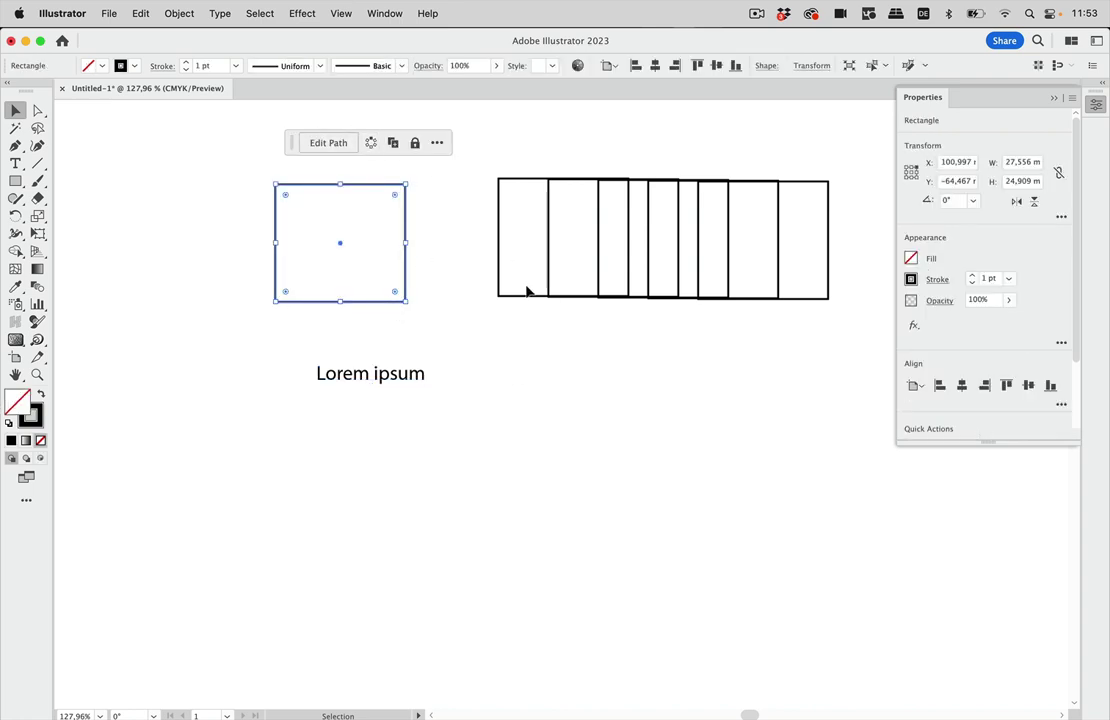
{"action": "scroll", "coordinate": [513, 300], "scroll_direction": "up", "scroll_amount": 1}
{"action": "scroll", "coordinate": [513, 300], "scroll_direction": "right", "scroll_amount": 1}
{"action": "left_click", "coordinate": [364, 396]}
{"action": "left_click", "coordinate": [559, 142]}
{"action": "left_click", "coordinate": [576, 184]}
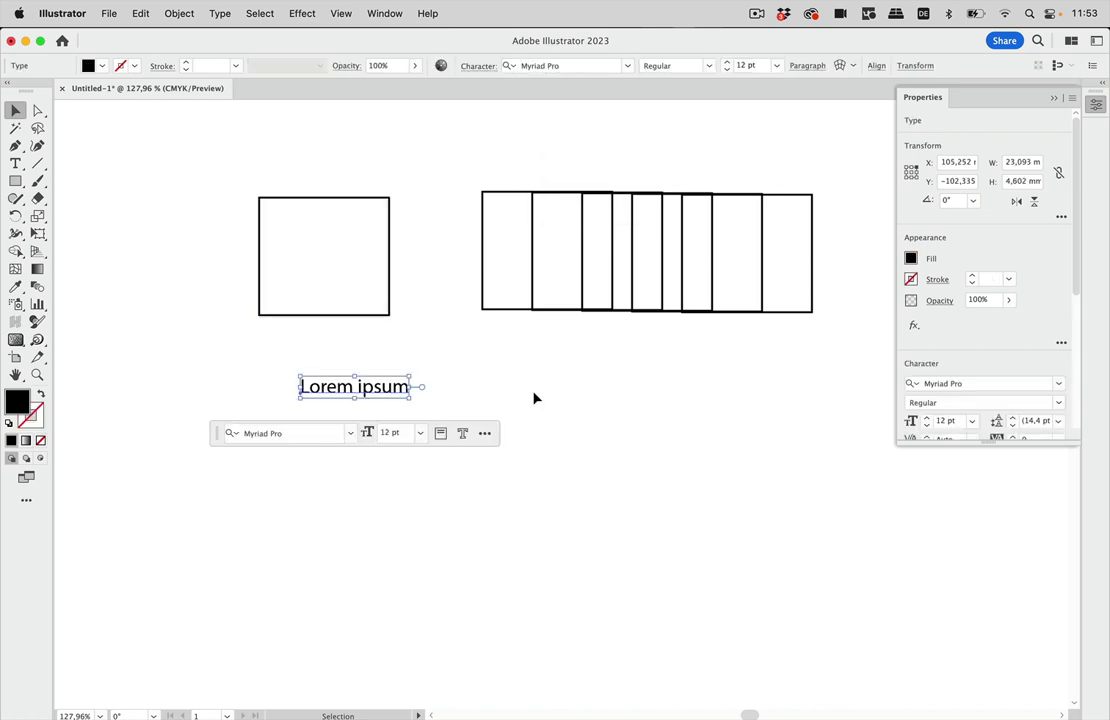